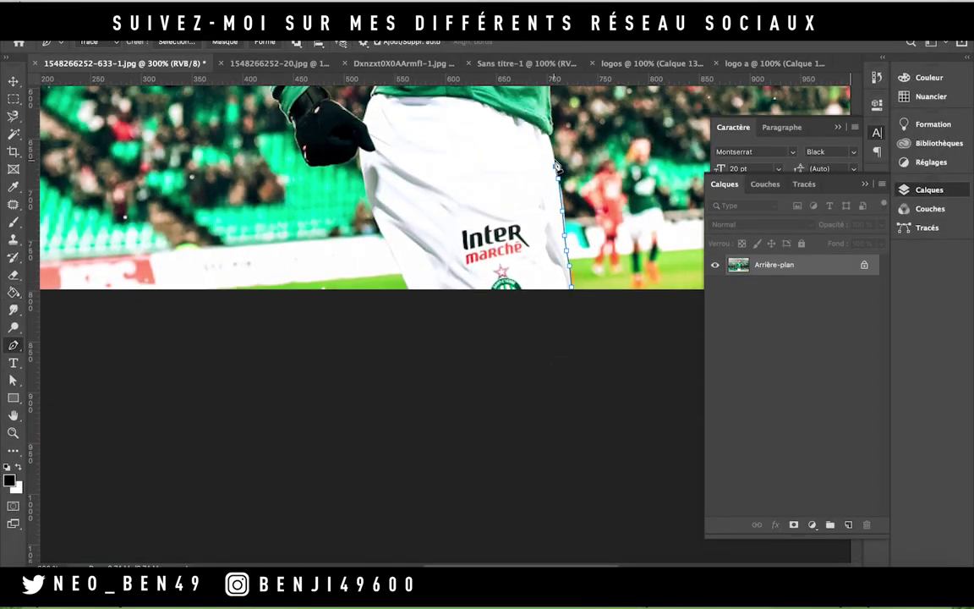
- Extend the pen path up along the beard and over the top of the player's head
scroll(558, 167, "up", 5)
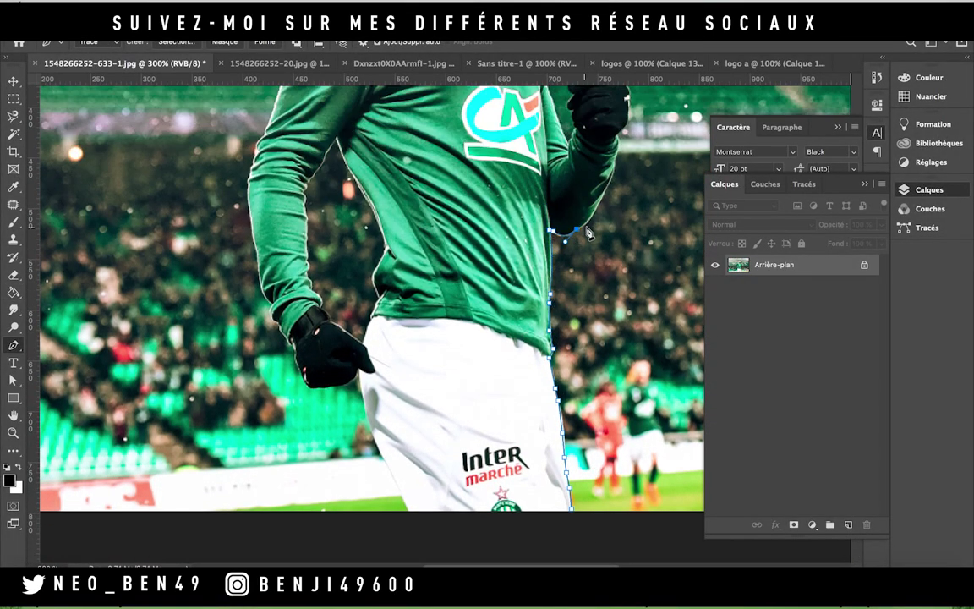
scroll(587, 232, "up", 3)
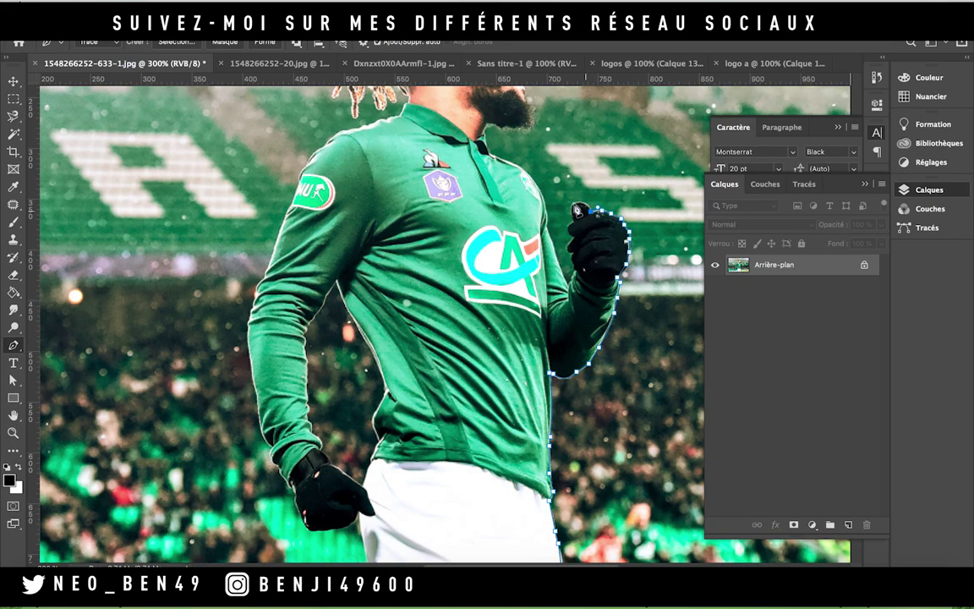
scroll(578, 262, "down", 1)
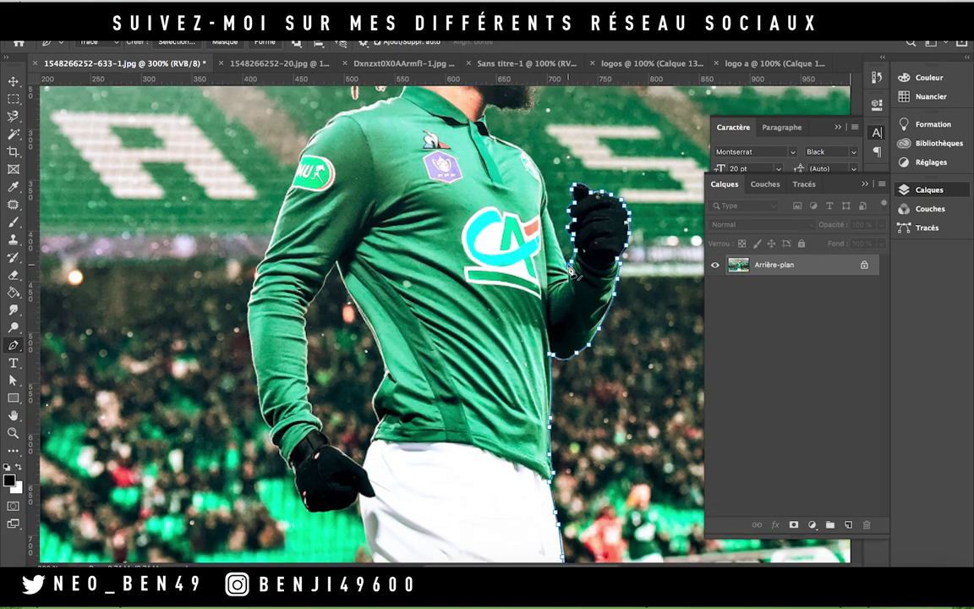
scroll(508, 224, "up", 1)
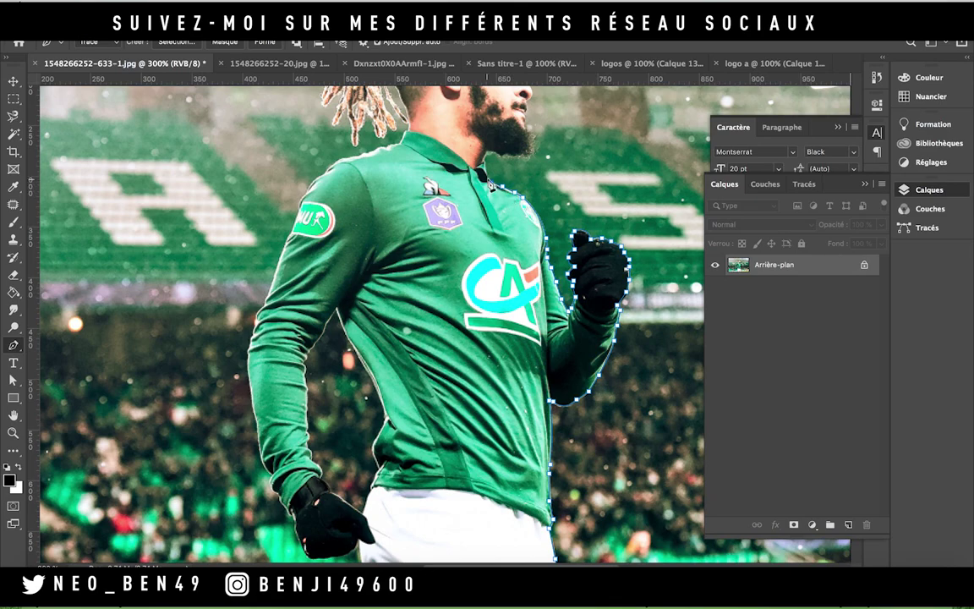
scroll(522, 163, "up", 2)
left_click(526, 175)
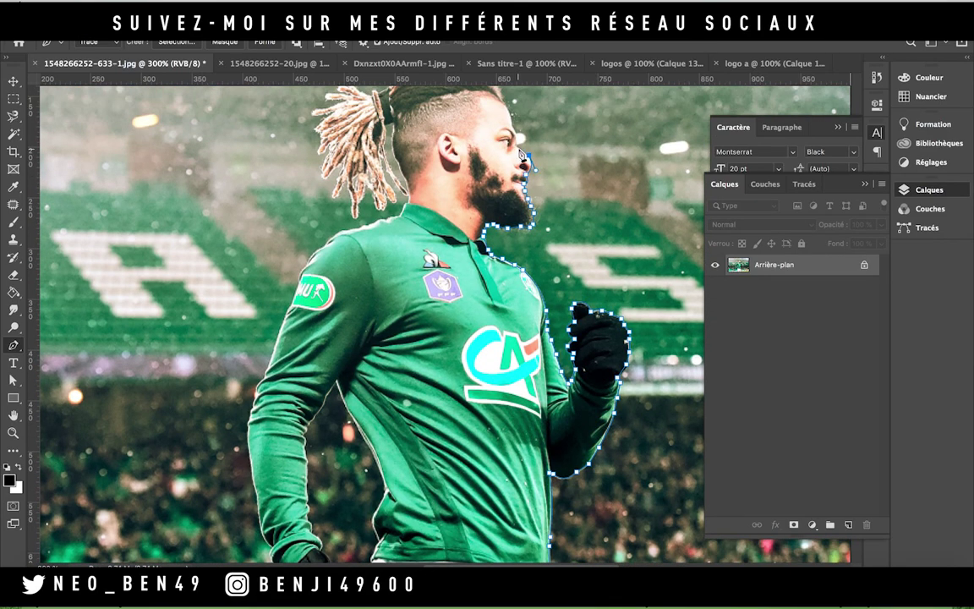
scroll(534, 151, "up", 2)
left_click(498, 157)
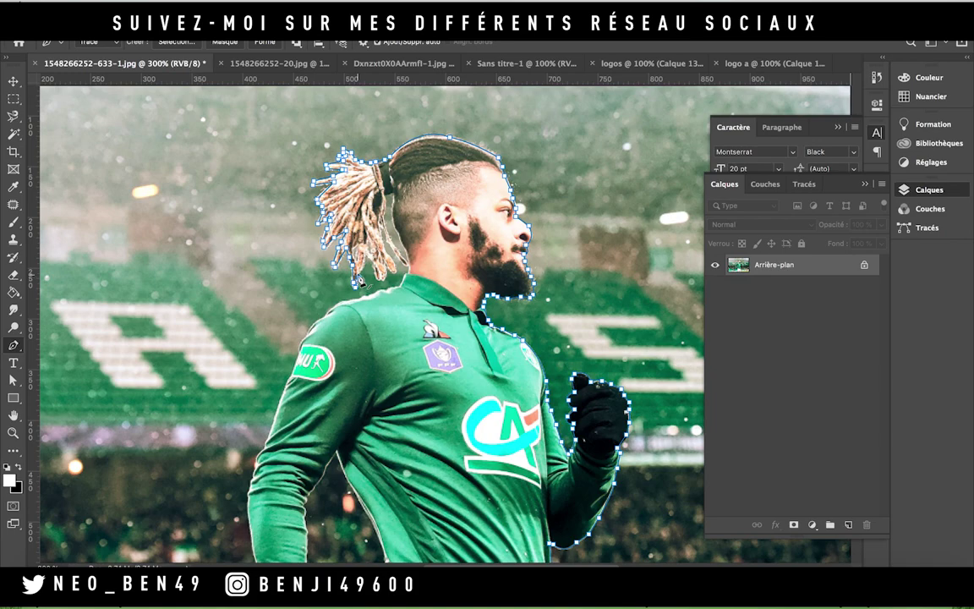
- Mask out the stadium background outside the player's closed outline path
scroll(372, 304, "down", 5)
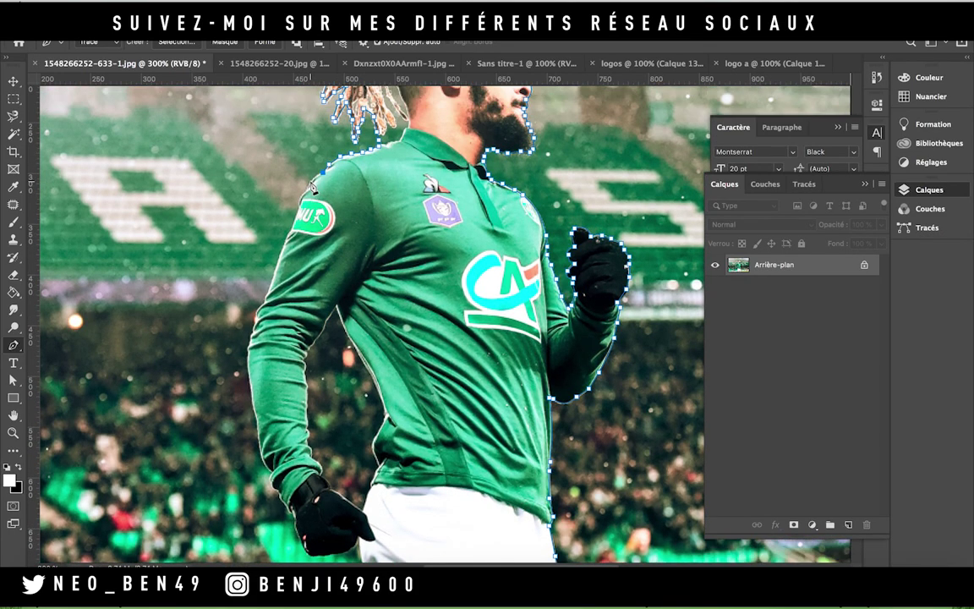
scroll(311, 186, "down", 1)
scroll(268, 271, "down", 1)
scroll(264, 322, "down", 1)
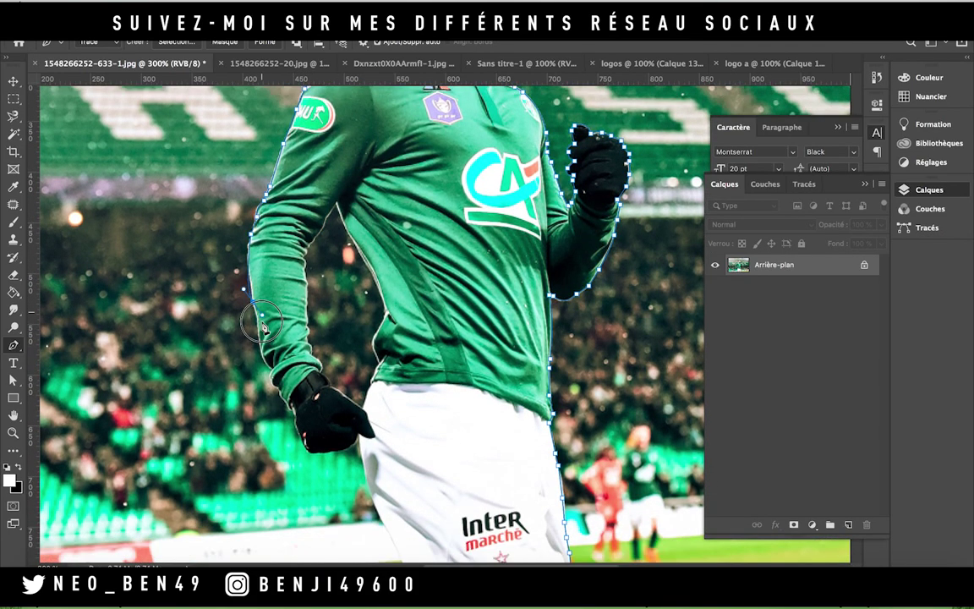
scroll(275, 365, "down", 2)
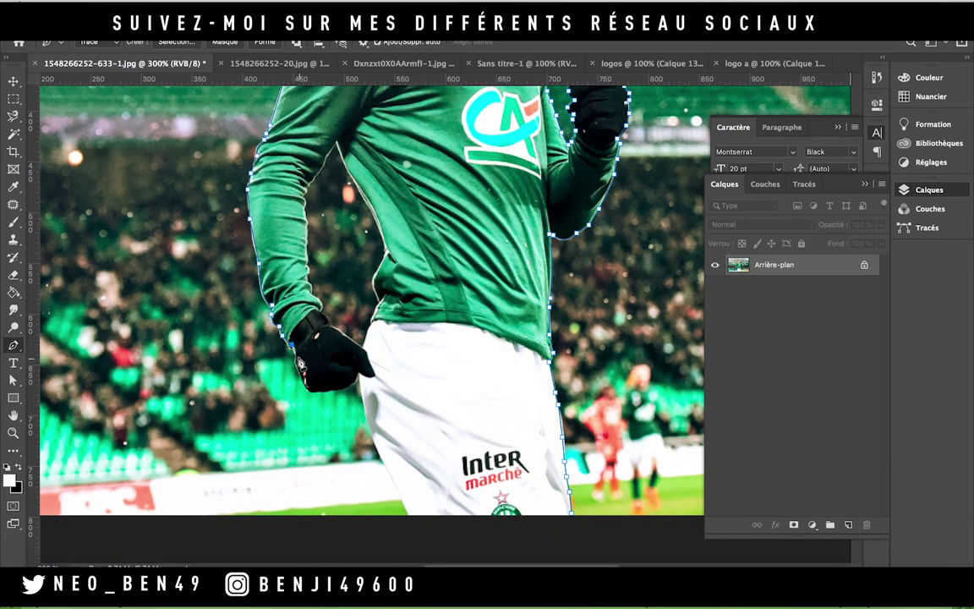
scroll(365, 397, "down", 2)
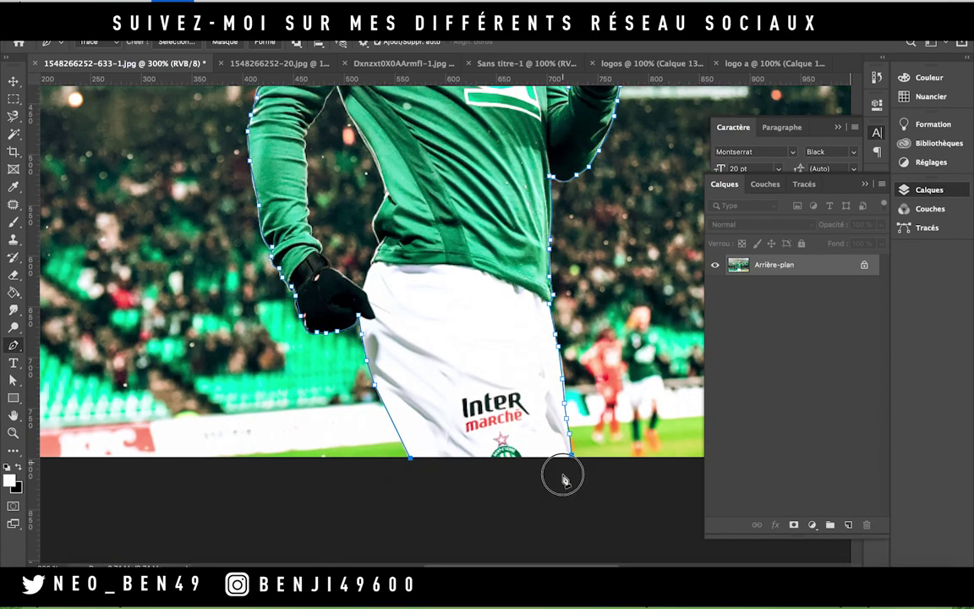
left_click(795, 525)
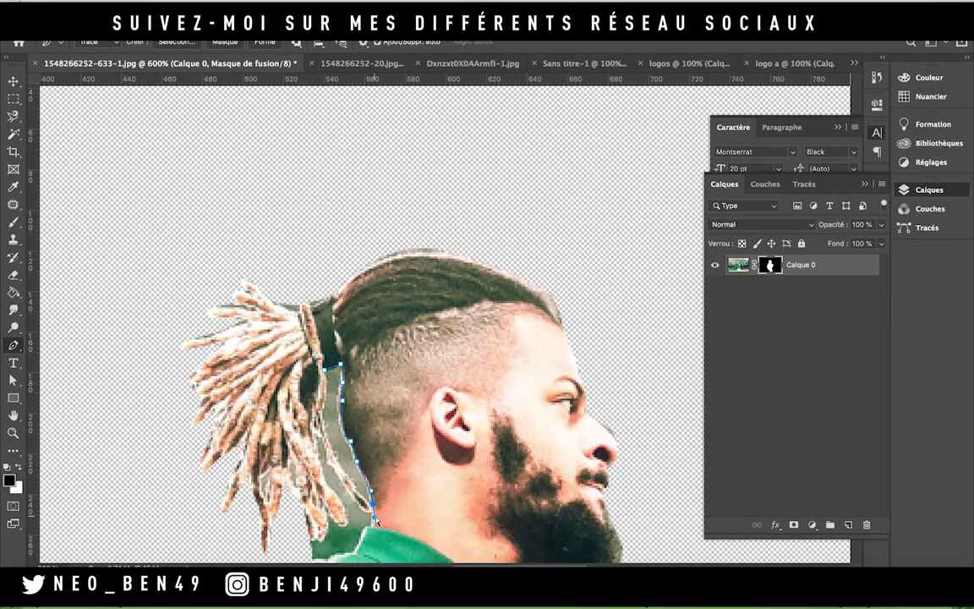
- Turn a path along the back of the neck into a selection and brush-touch the mask
left_click(321, 372)
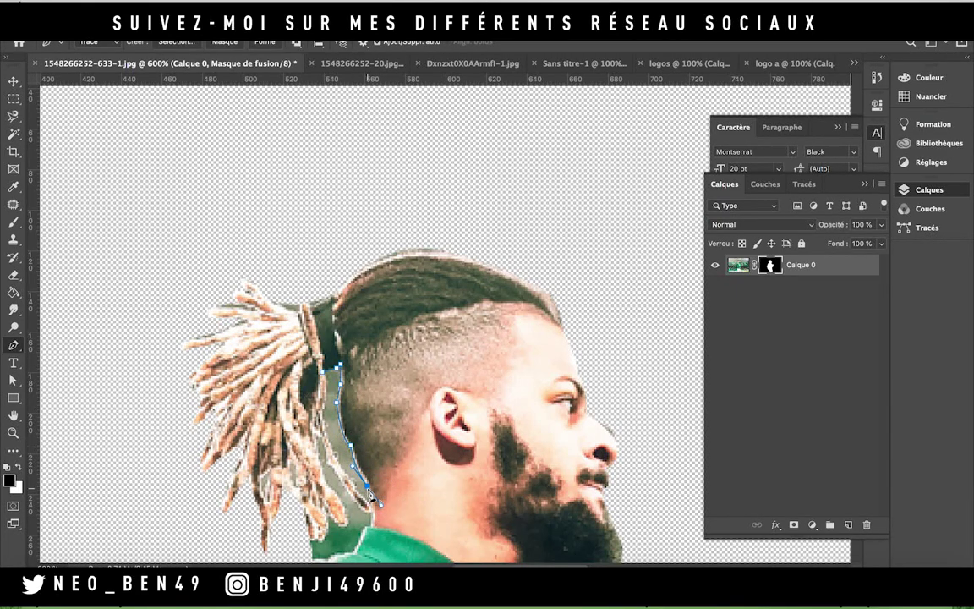
right_click(322, 371)
key("Return")
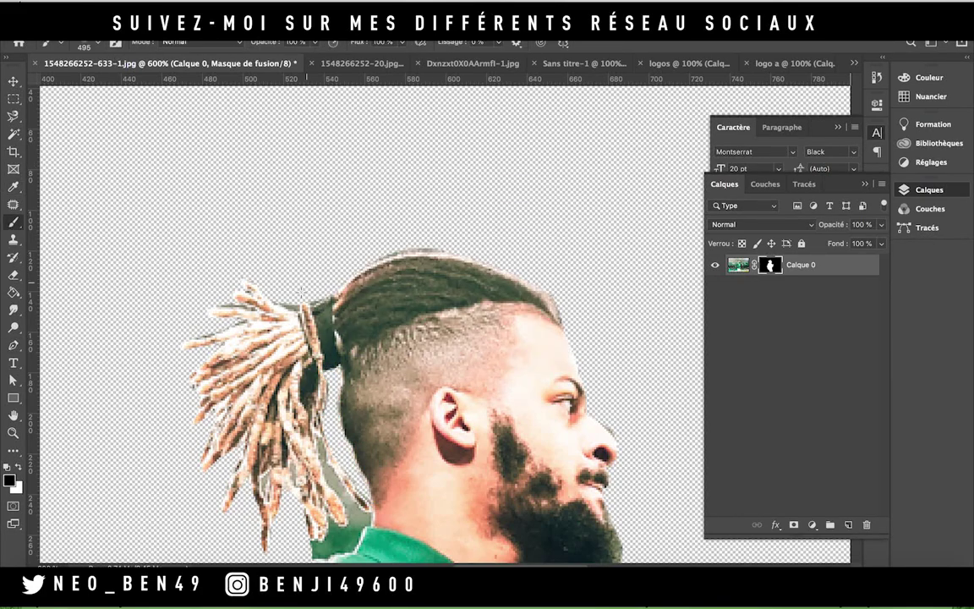
key("b")
left_click(46, 42)
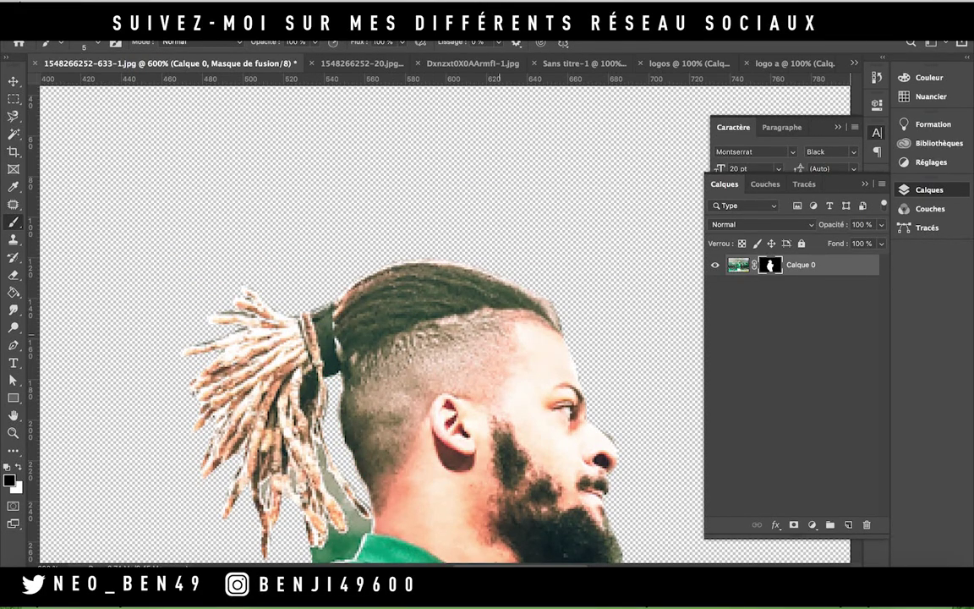
scroll(445, 322, "down", 5)
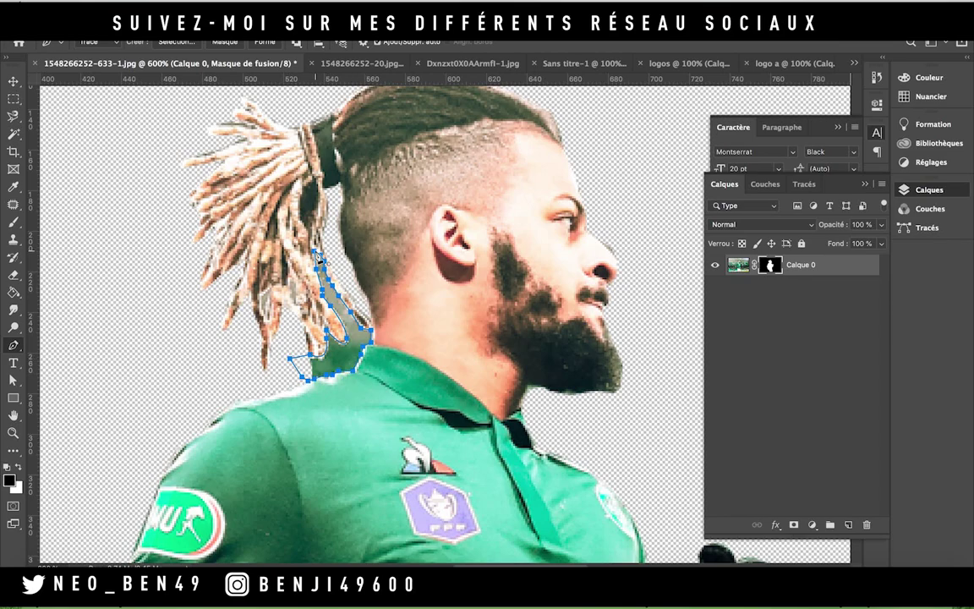
scroll(283, 160, "up", 2)
scroll(192, 252, "down", 1)
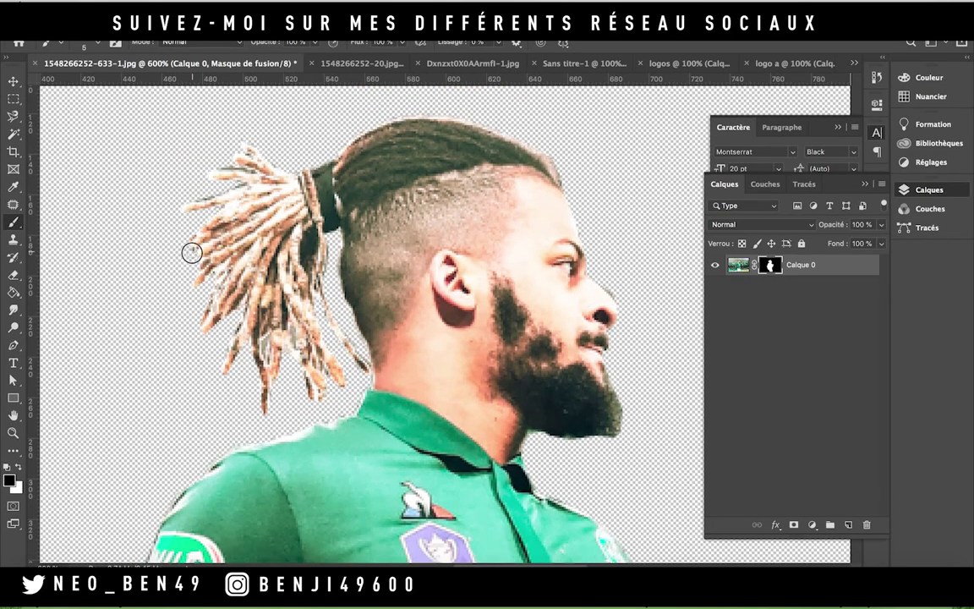
- Trace the gap between arm and torso and mask that background out
key("p")
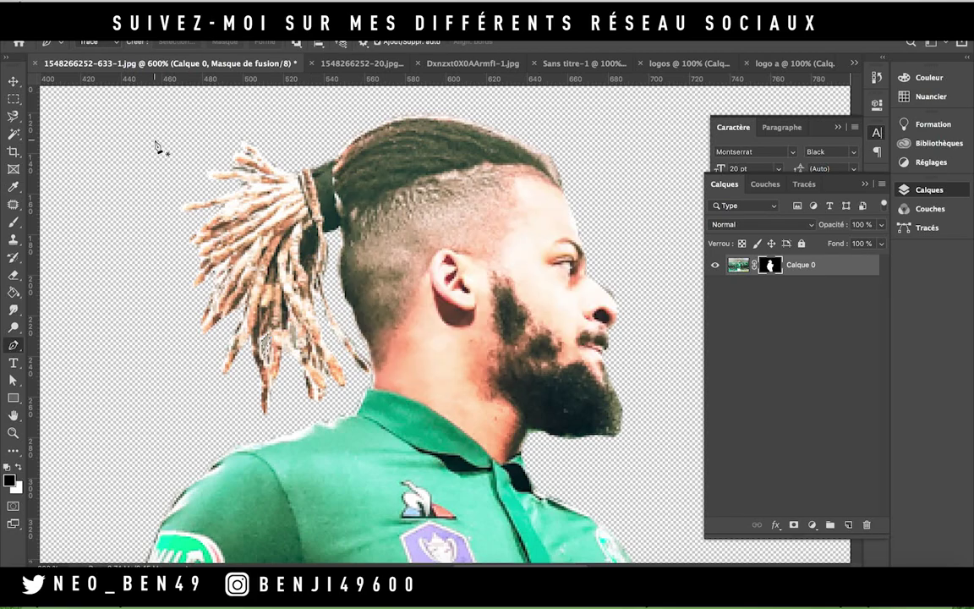
scroll(475, 349, "right", 5)
scroll(475, 349, "up", 2)
scroll(361, 391, "down", 5)
scroll(361, 391, "up", 1)
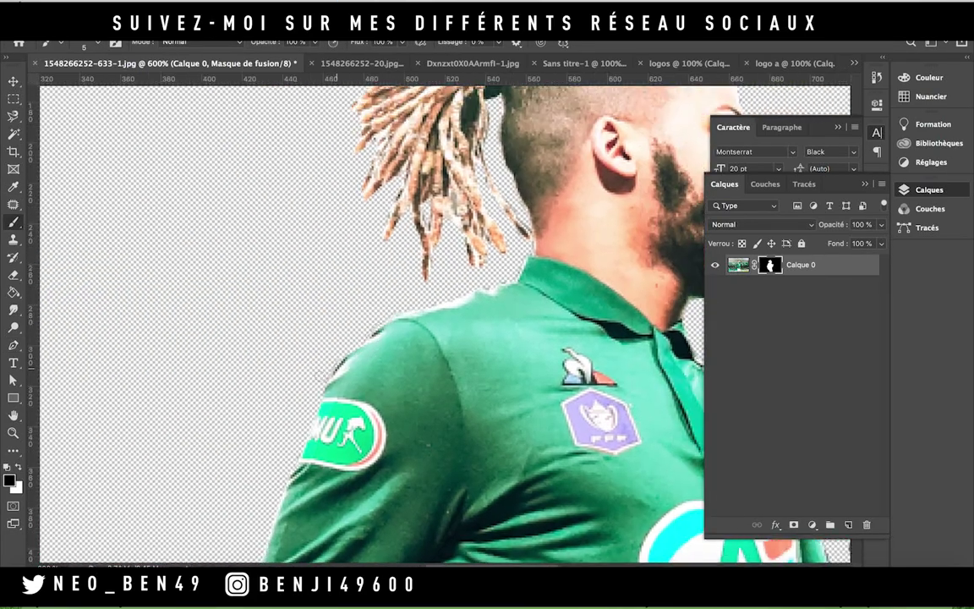
scroll(423, 302, "down", 3)
scroll(482, 483, "down", 3)
scroll(482, 483, "left", 2)
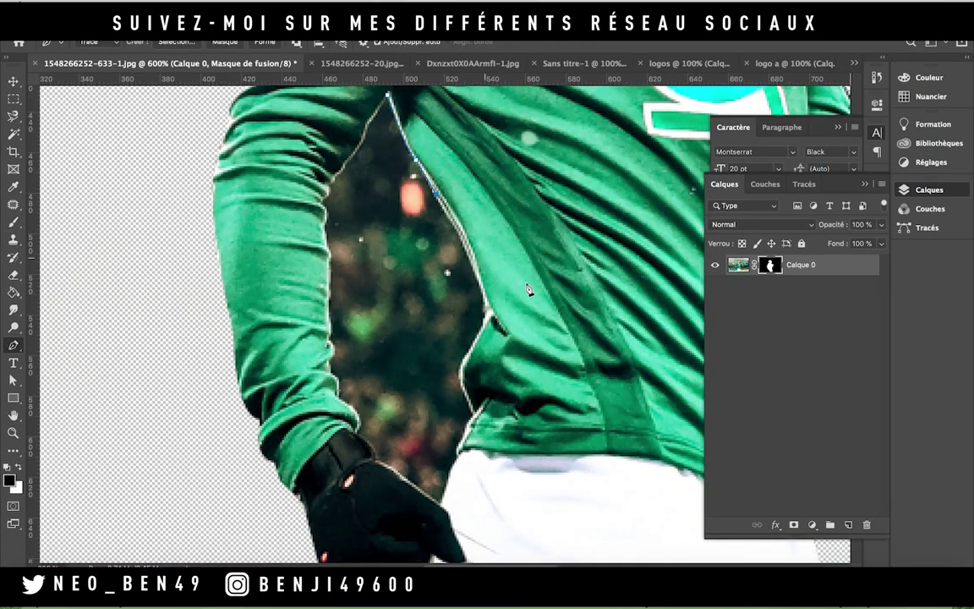
scroll(476, 431, "down", 3)
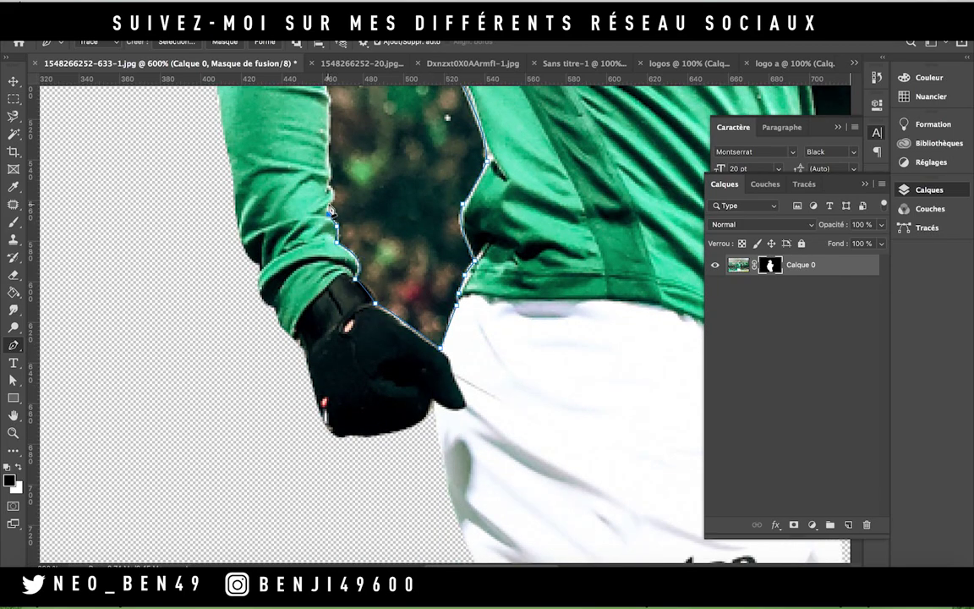
scroll(334, 179, "up", 2)
scroll(334, 167, "up", 1)
left_click(343, 181)
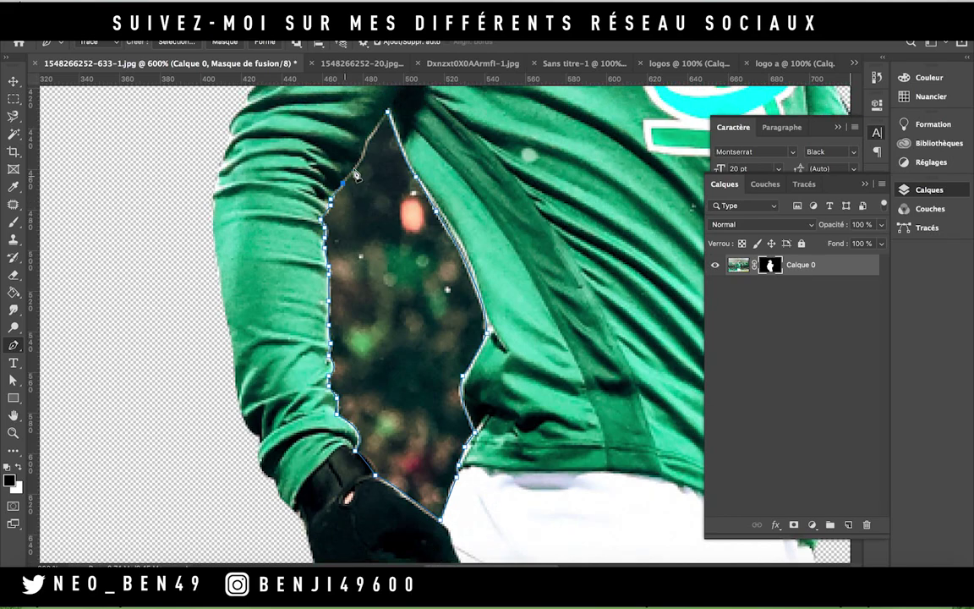
key("ctrl+Return")
key("alt+BackSpace")
key("ctrl+d")
- Clean up the mask edges with swapped brush colours, then view the cut-out at 100%
scroll(464, 273, "down", 5)
scroll(464, 274, "right", 1)
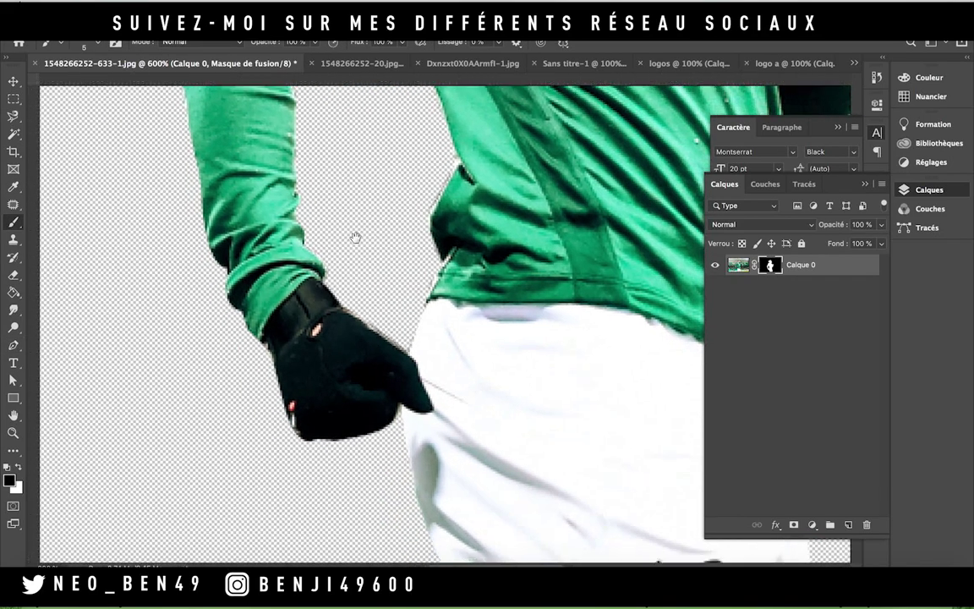
scroll(355, 235, "down", 4)
scroll(354, 235, "right", 3)
scroll(400, 294, "right", 5)
key("x")
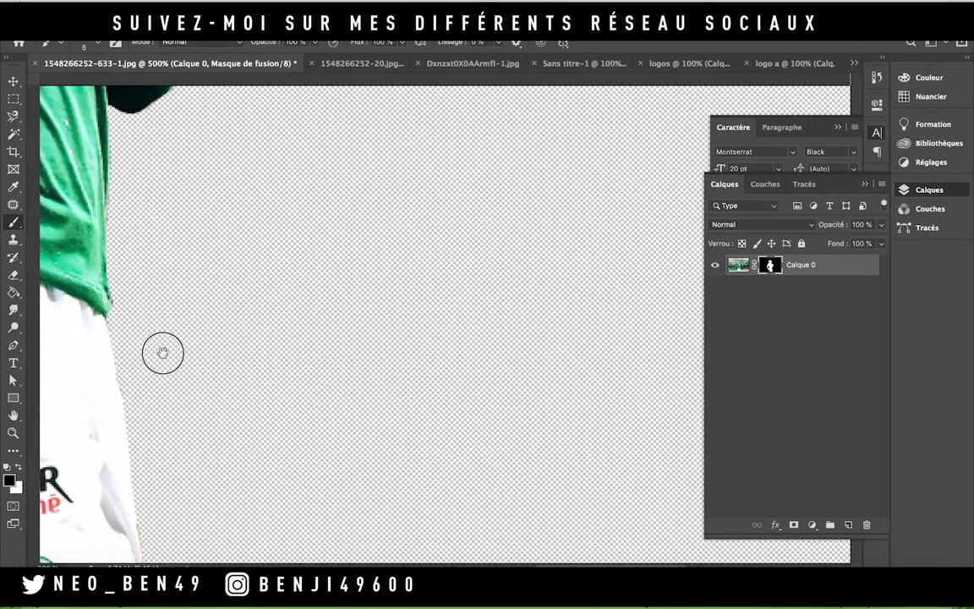
scroll(163, 352, "down", 2)
scroll(150, 464, "up", 5)
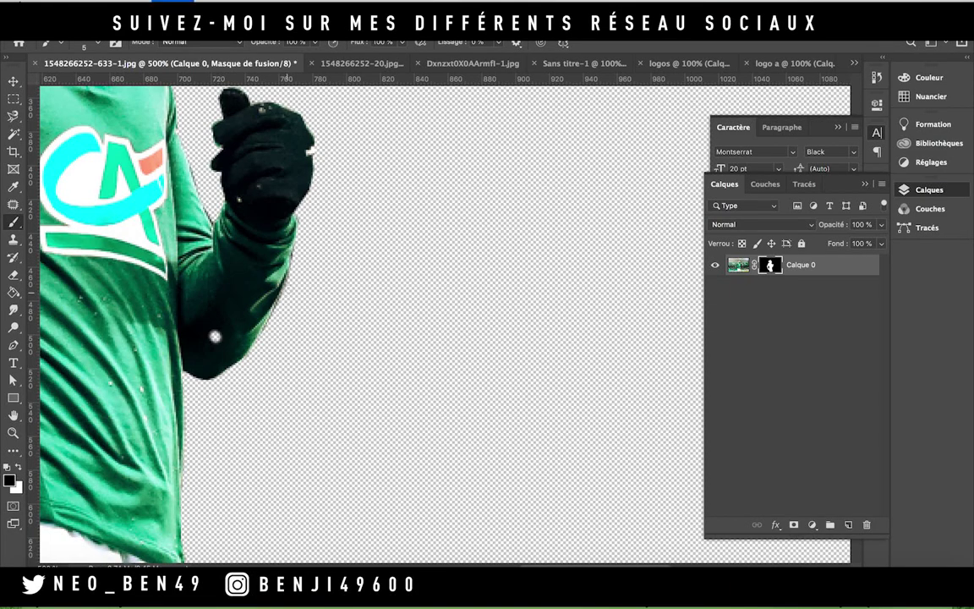
key("ctrl+1")
- Duplicate the player, apply High Pass with Incrustation blending, and add a clipped Vibrance adjustment
key("ctrl+j")
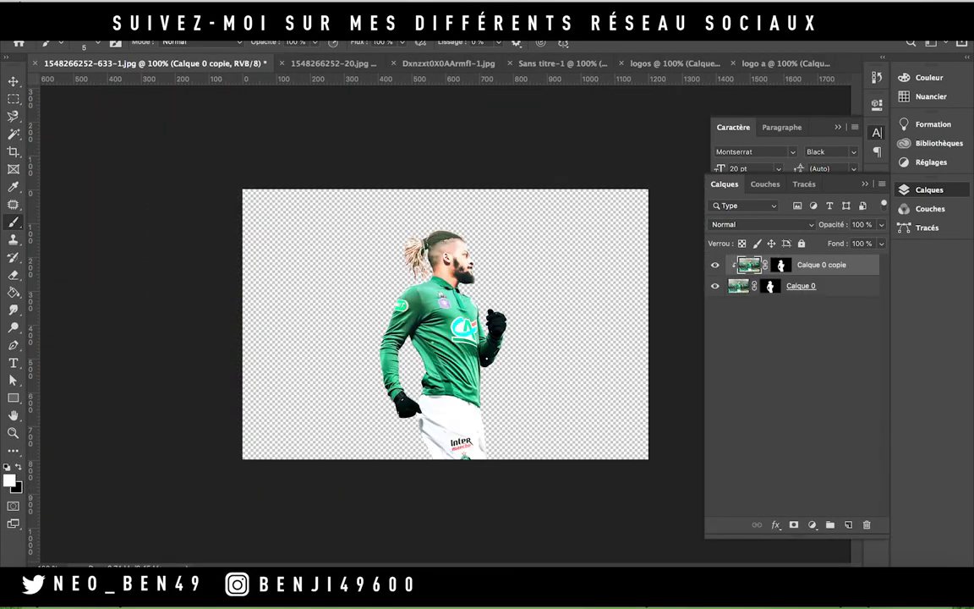
left_click(365, 11)
left_click(609, 329)
left_click(567, 149)
key("shift+alt+o")
key("b")
left_click(738, 301)
left_click(737, 324, "shift")
- Place the player layers enlarged in Sans titre-1 and group them as 'render'
left_click_drag(744, 295, 486, 341)
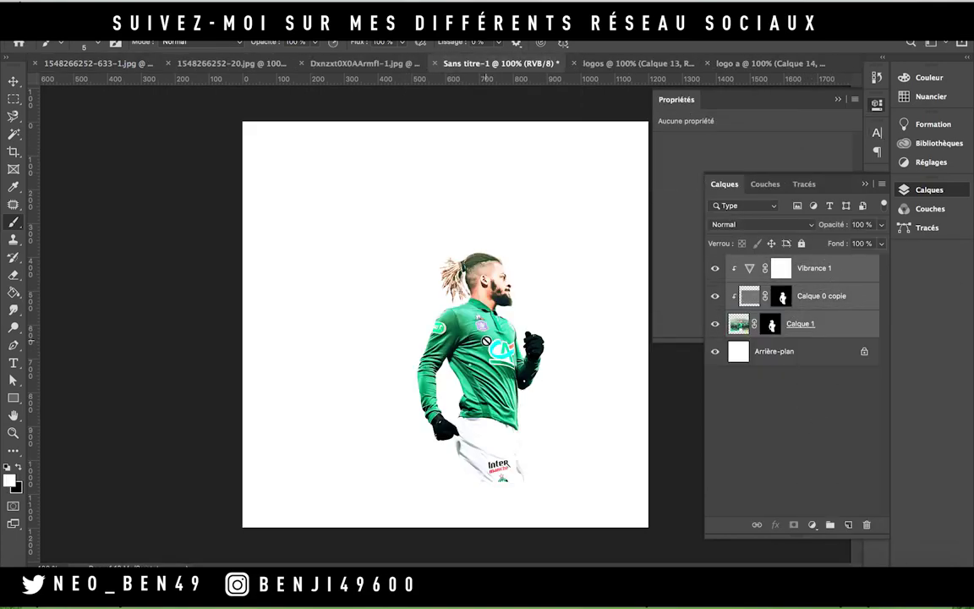
key("ctrl+t")
left_click_drag(250, 437, 180, 473)
key("Return")
key("ctrl+g")
double_click(760, 263)
type("rend")
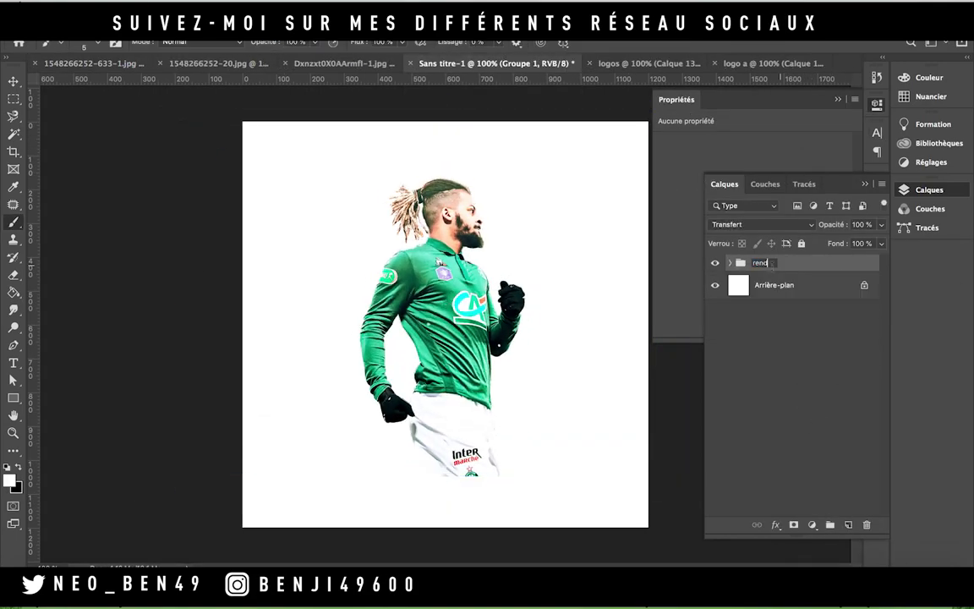
type("er")
key("Return")
left_click(793, 524)
- Add a mask to the render group and set the brush size to 130
left_click(59, 42)
left_click_drag(38, 91, 73, 91)
key("Return")
- Bring the team celebration photo into the poster, stretched to fill the canvas beneath the render group
left_click(99, 64)
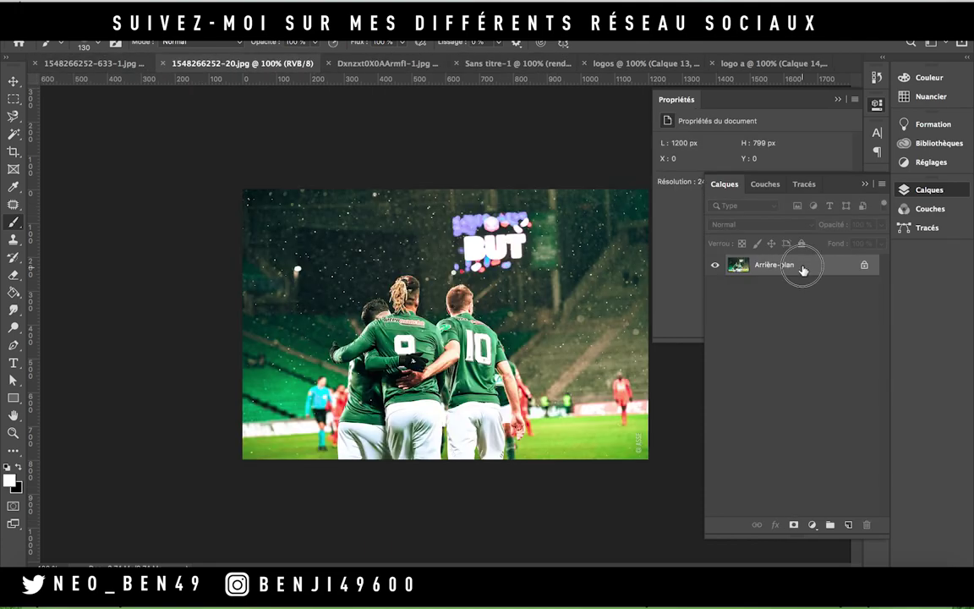
left_click_drag(800, 267, 486, 338)
key("ctrl+t")
left_click_drag(317, 199, 180, 113)
left_click_drag(515, 100, 453, 152)
key("Return")
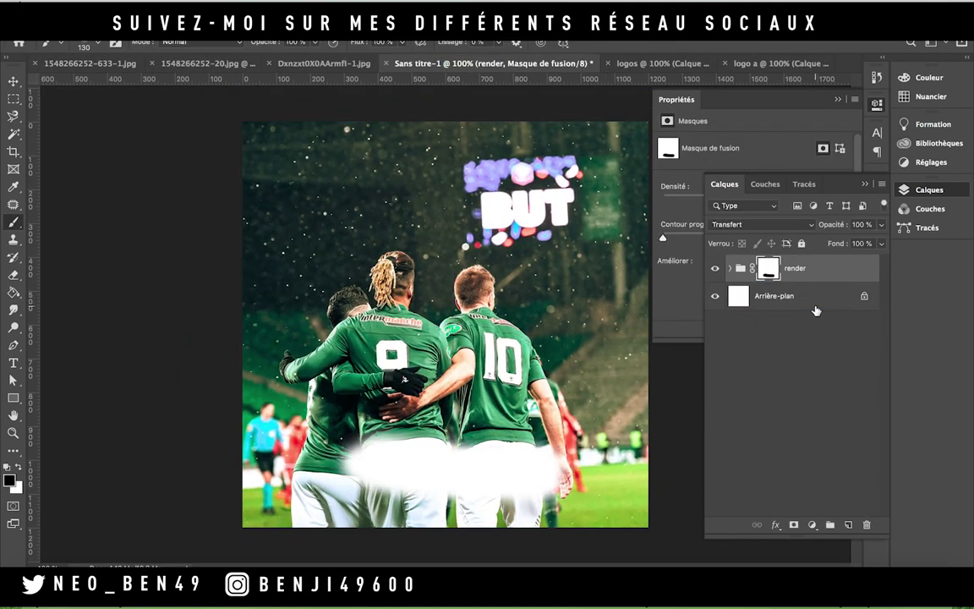
left_click_drag(770, 268, 804, 311)
- Discard the render group's mask, hide the group, and reposition the enlarged team photo
key("b")
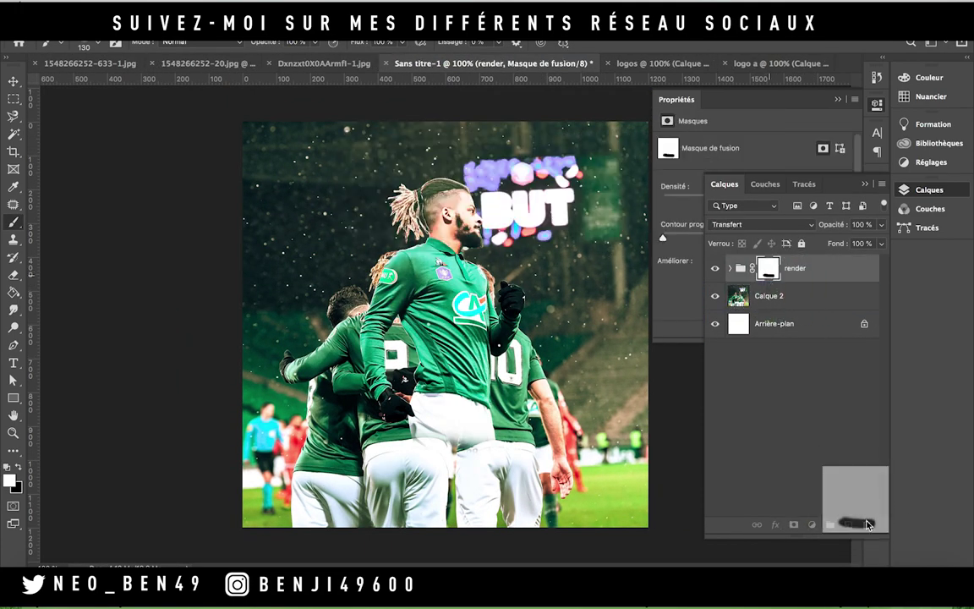
left_click_drag(869, 513, 866, 524)
left_click(715, 268)
left_click(769, 285)
key("ctrl+t")
left_click_drag(475, 223, 475, 258)
key("Return")
- Add a layer filled with the sampled jersey green and a black fill layer
left_click(429, 304, "alt")
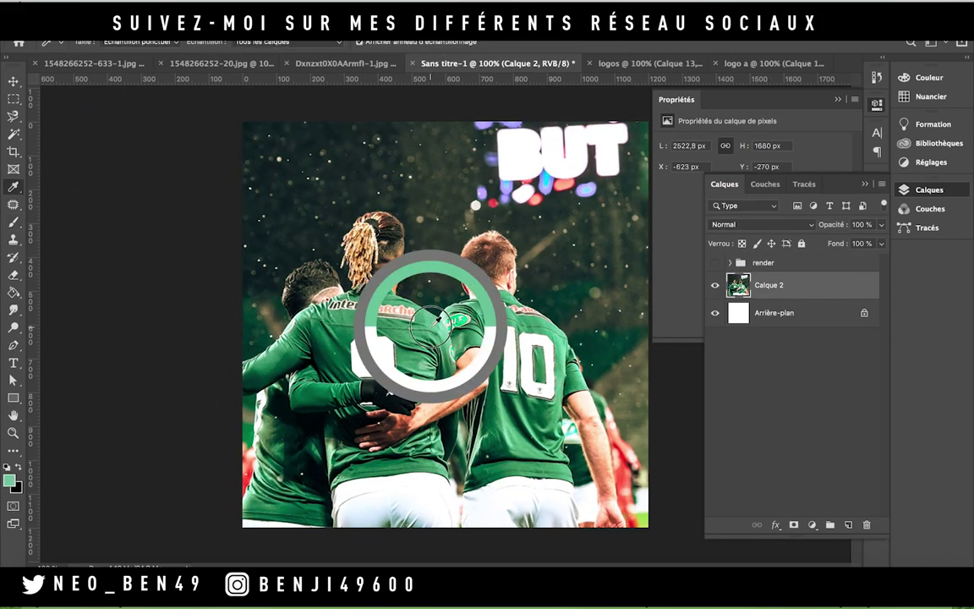
key("ctrl+shift+alt+n")
key("alt+BackSpace")
key("ctrl+shift+alt+n")
key("g")
- Clip a Noir et blanc adjustment to the team photo and change the green layer's blend mode
left_click(769, 312)
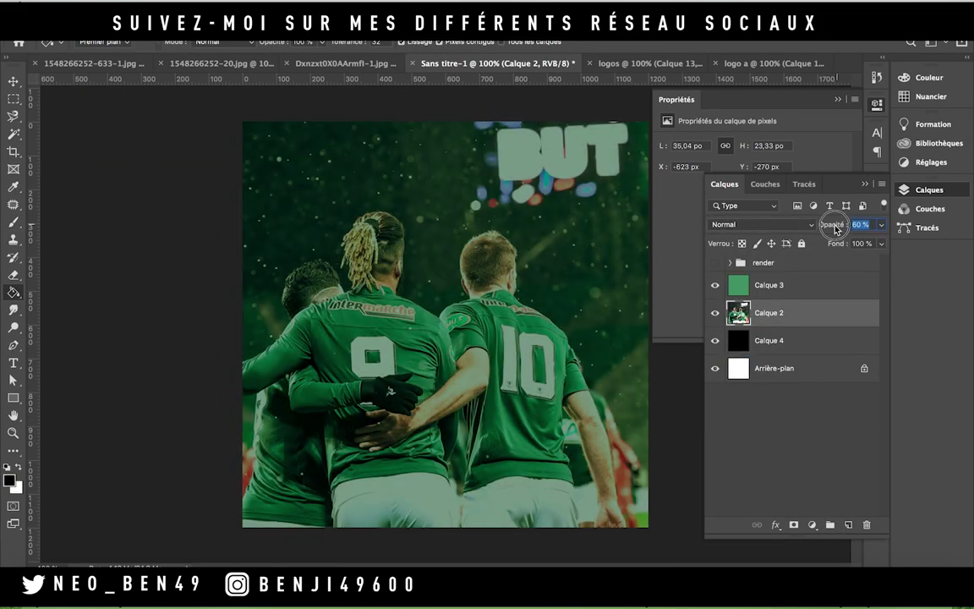
left_click(811, 524)
left_click(772, 453)
left_click(769, 285)
left_click(760, 224)
left_click(727, 153)
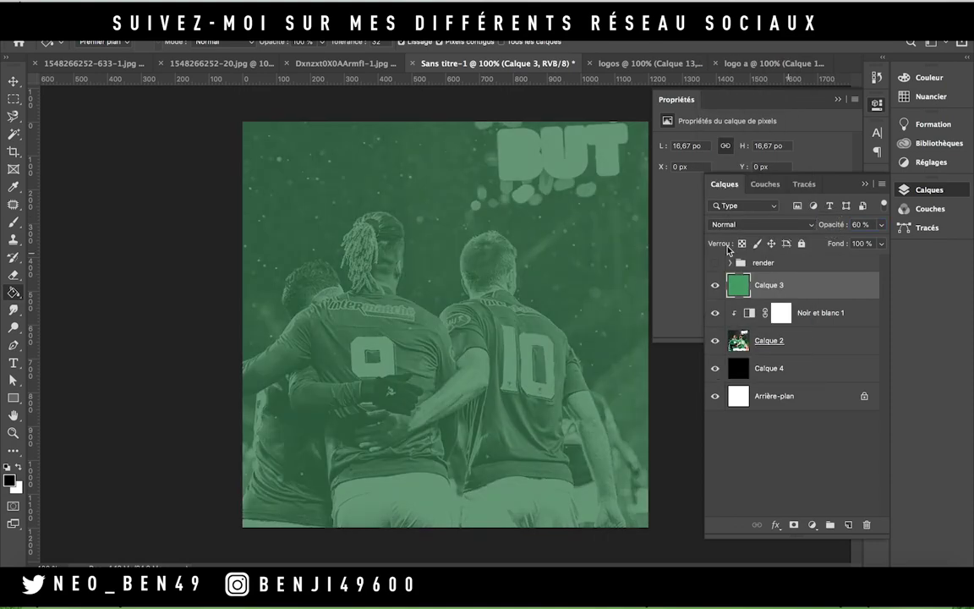
- Show the render group again, enlarge the player, and add a mask to the team photo
left_click(715, 262)
left_click(764, 262)
key("ctrl+t")
left_click_drag(571, 391, 553, 455)
key("Return")
left_click(768, 340)
left_click(793, 524)
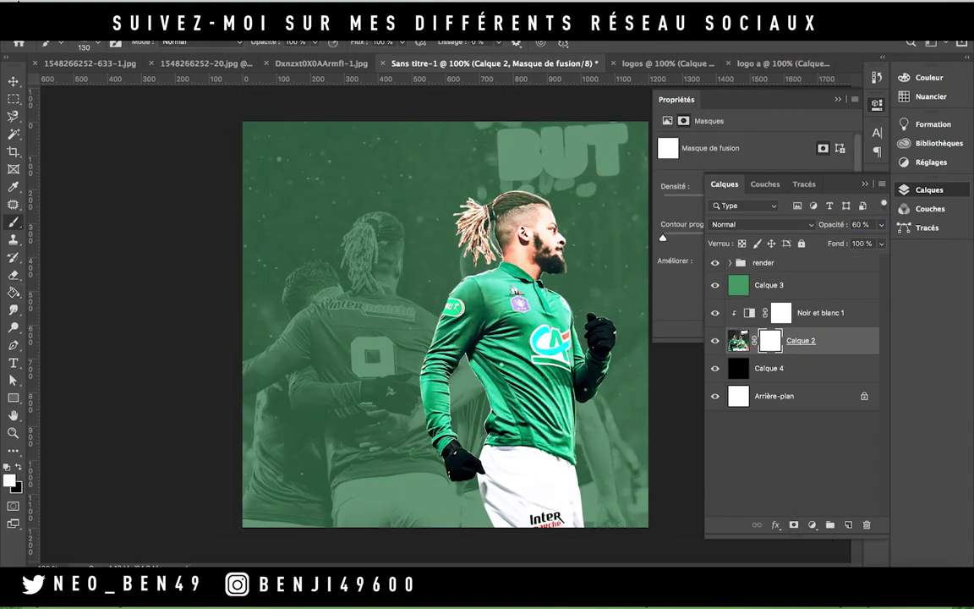
key("b")
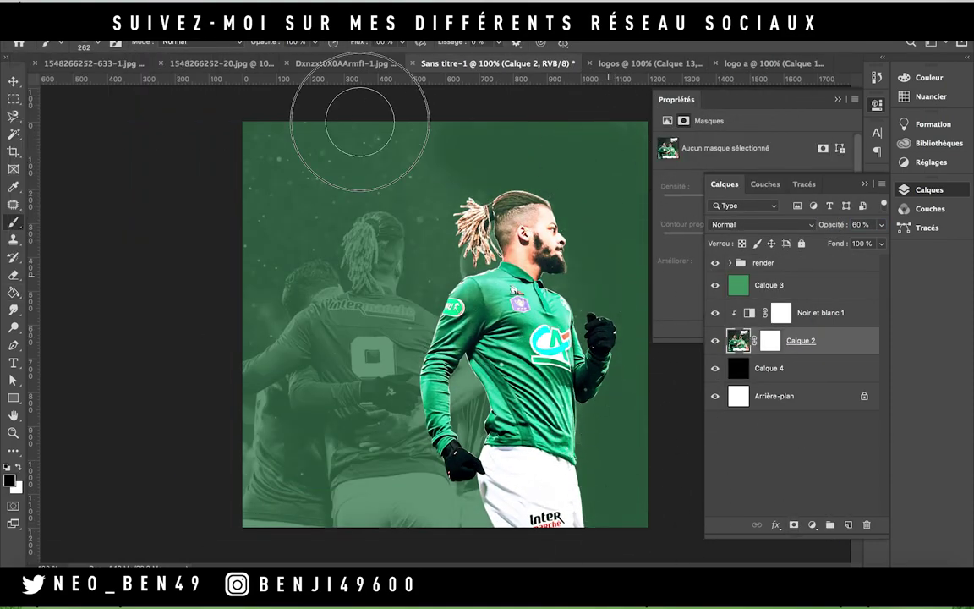
- Paste the whole crowd photo into the poster, clipped to the layer below, and mask it
left_click(345, 63)
key("ctrl+a")
key("ctrl+c")
left_click(497, 63)
key("ctrl+v")
key("ctrl+t")
key("ctrl+alt+g")
left_click(672, 42)
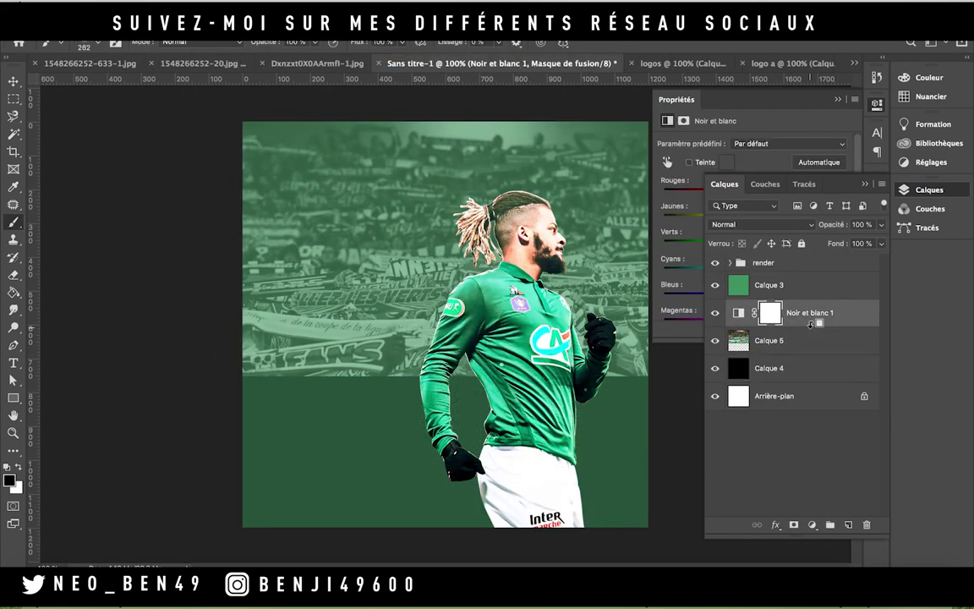
left_click(780, 340)
left_click(793, 524)
- Paste the team celebration photo again, placed in the lower poster beneath the crowd photo
left_click(362, 63)
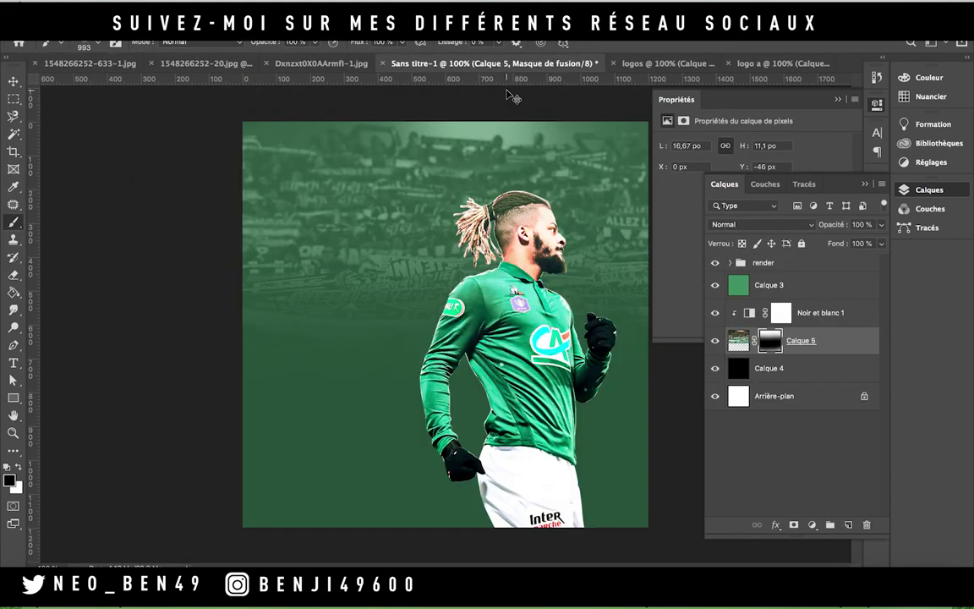
left_click(207, 63)
key("ctrl+a")
key("ctrl+c")
left_click(495, 62)
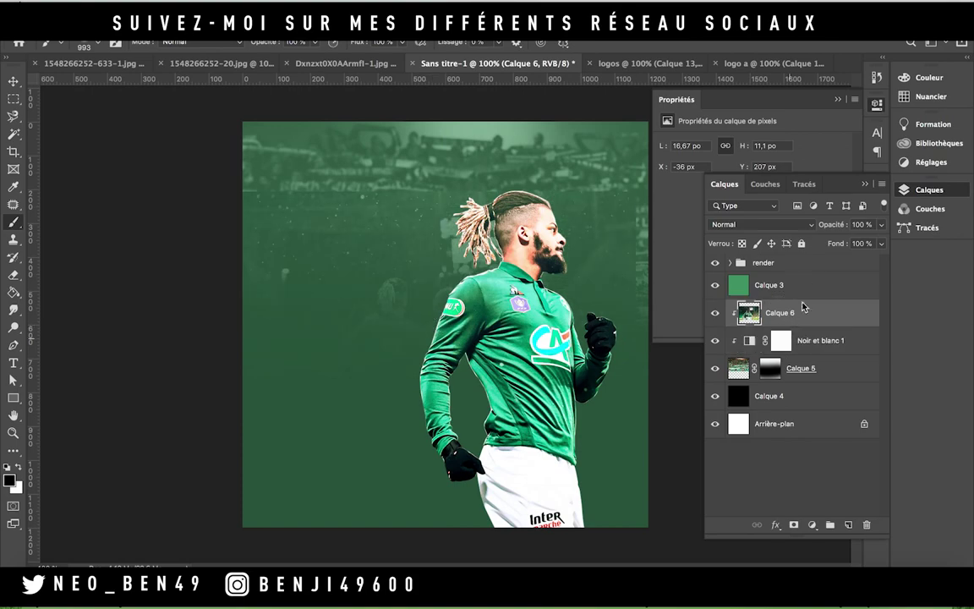
key("ctrl+v")
key("ctrl+t")
left_click_drag(440, 338, 439, 401)
left_click(672, 42)
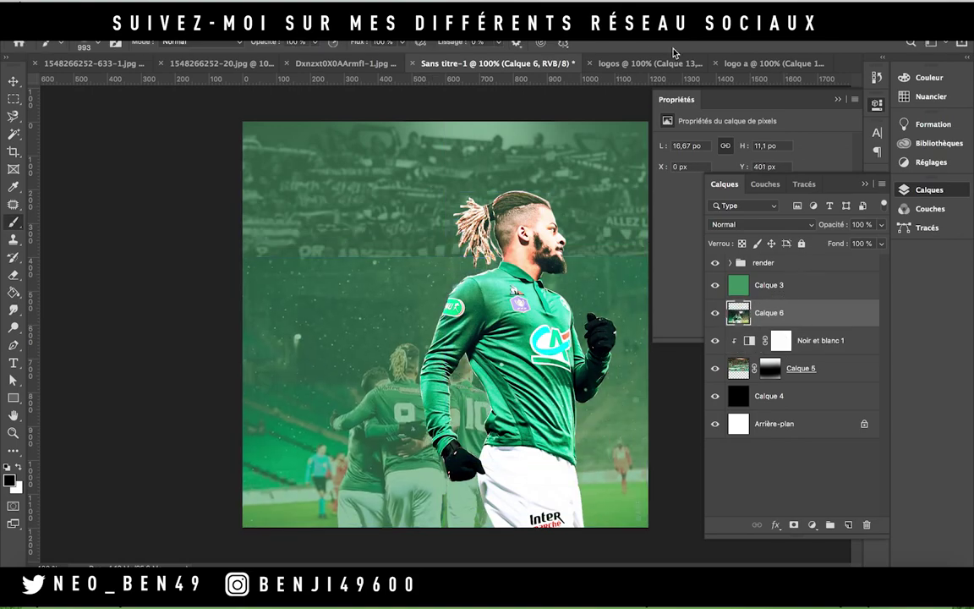
left_click_drag(765, 321, 765, 383)
- Clip a Noir et blanc adjustment to the team photo, set it to 30% opacity, and add an empty layer
left_click(812, 524)
left_click(761, 382)
left_click(769, 395)
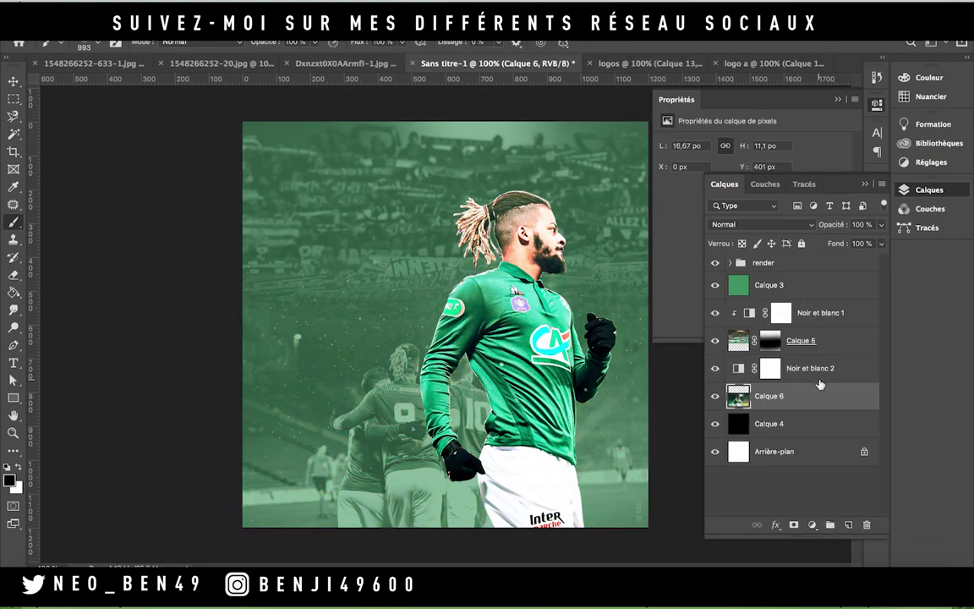
left_click(860, 224)
type("30")
key("Return")
left_click(770, 285)
- Pick a soft round brush at size 275
left_click(848, 524)
left_click(53, 43)
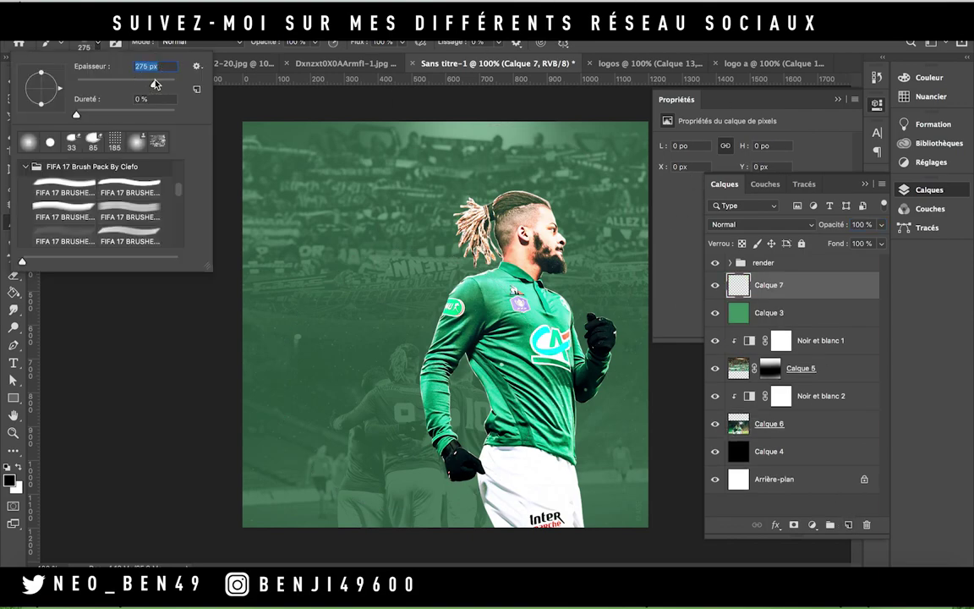
left_click_drag(152, 65, 76, 65)
key("Return")
- Copy the ASSE club logo into the poster and enlarge the crest over the left side
left_click(773, 63)
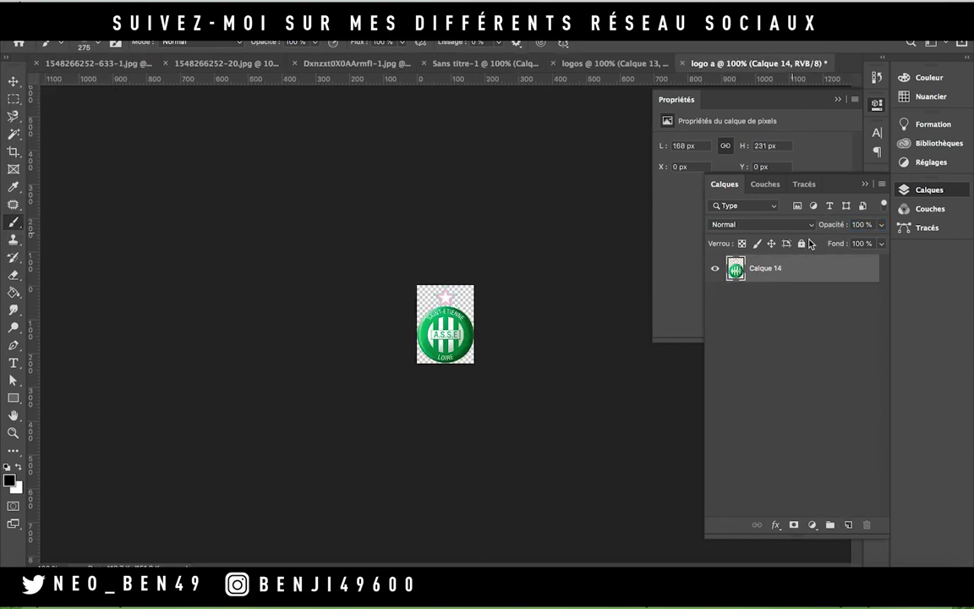
key("ctrl+a")
key("ctrl+c")
left_click(495, 62)
key("ctrl+v")
key("ctrl+t")
left_click_drag(272, 147, 106, 114)
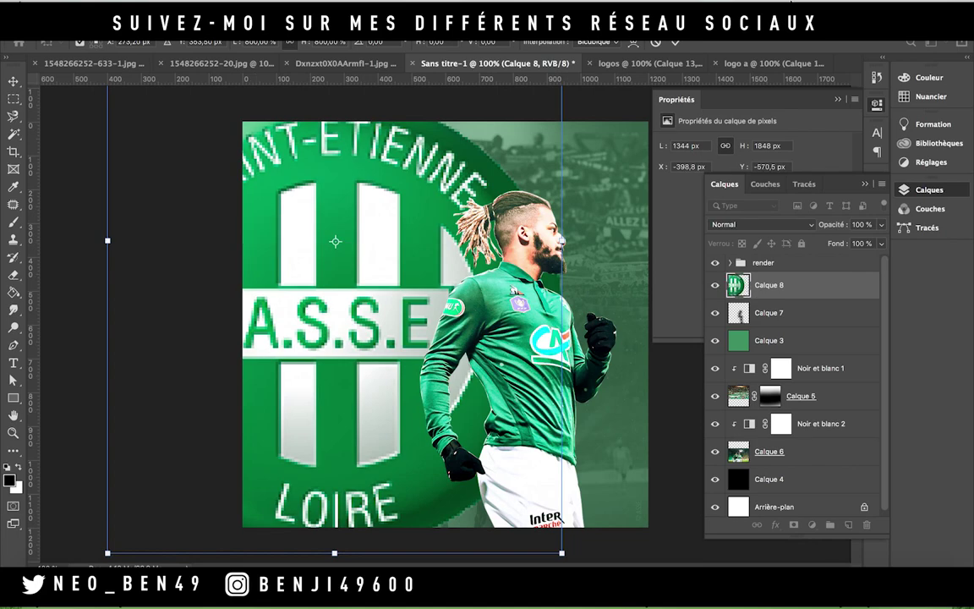
key("Return")
- Set the crest layer's opacity to 10%
left_click(761, 224)
key("Escape")
type("100")
key("Return")
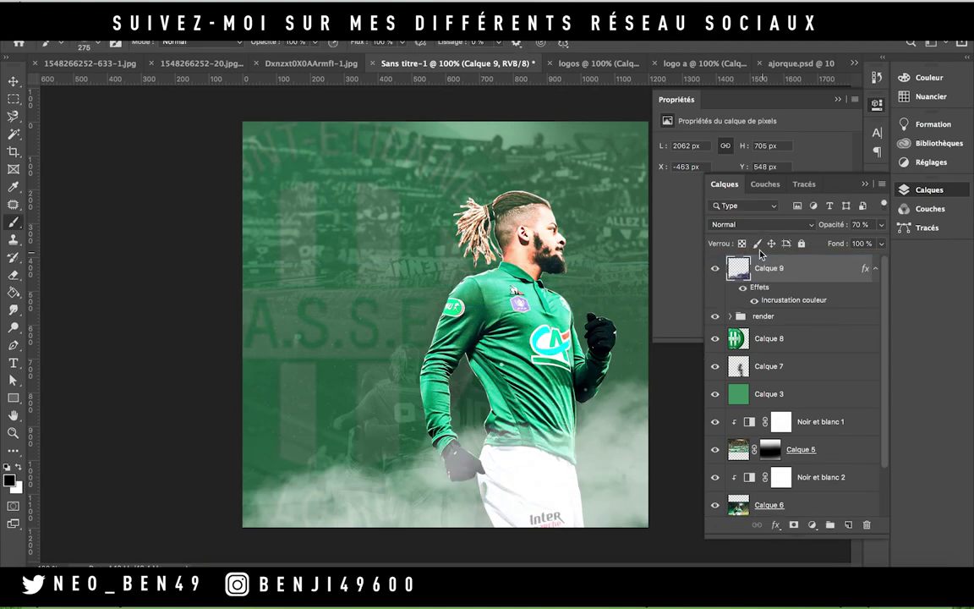
- Add a darkening layer over the poster's top and place the texture layers below Calque 7
key("ctrl+shift+alt+n")
left_click_drag(253, 135, 642, 135)
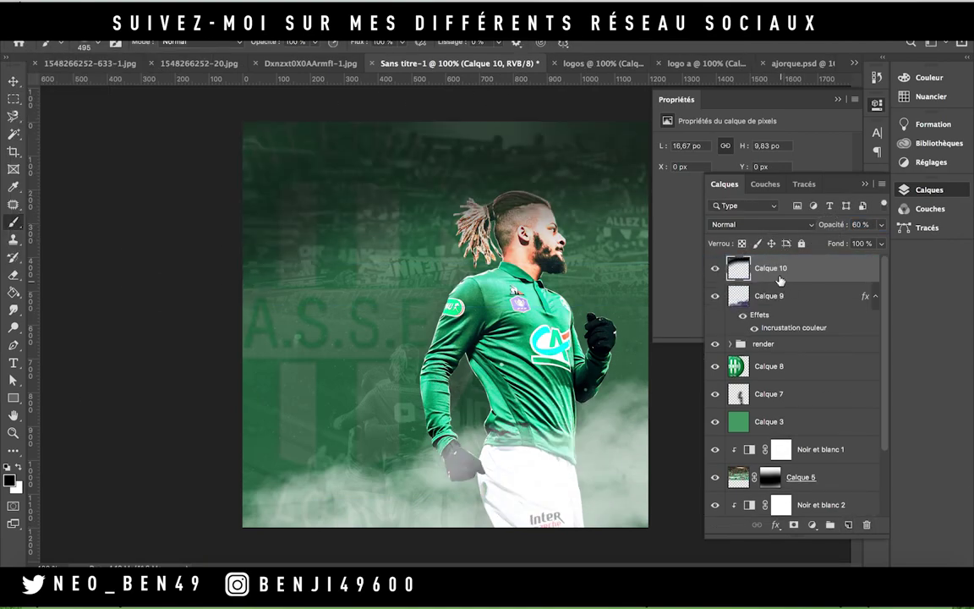
left_click_drag(779, 280, 769, 353)
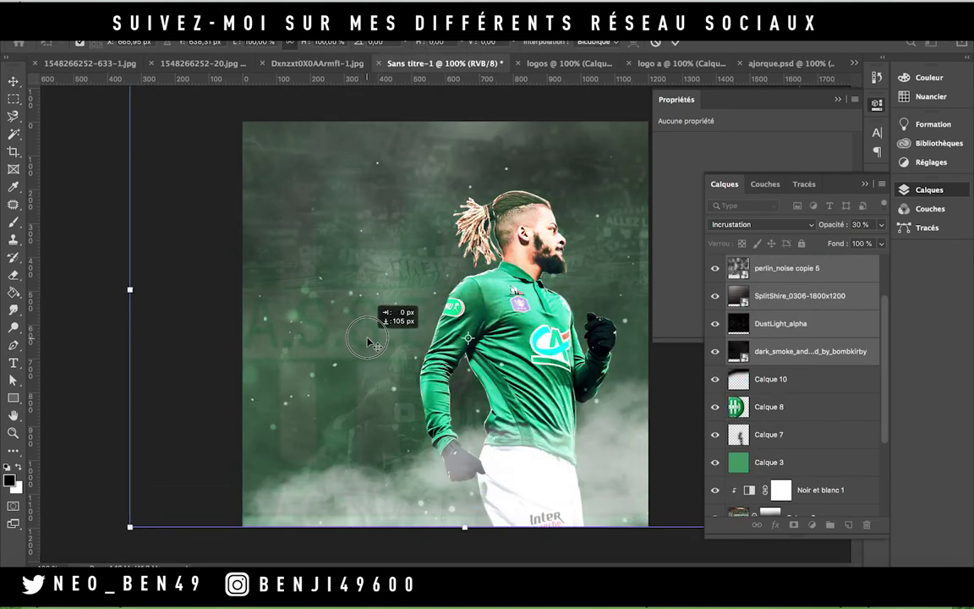
key("Return")
left_click_drag(809, 351, 803, 448)
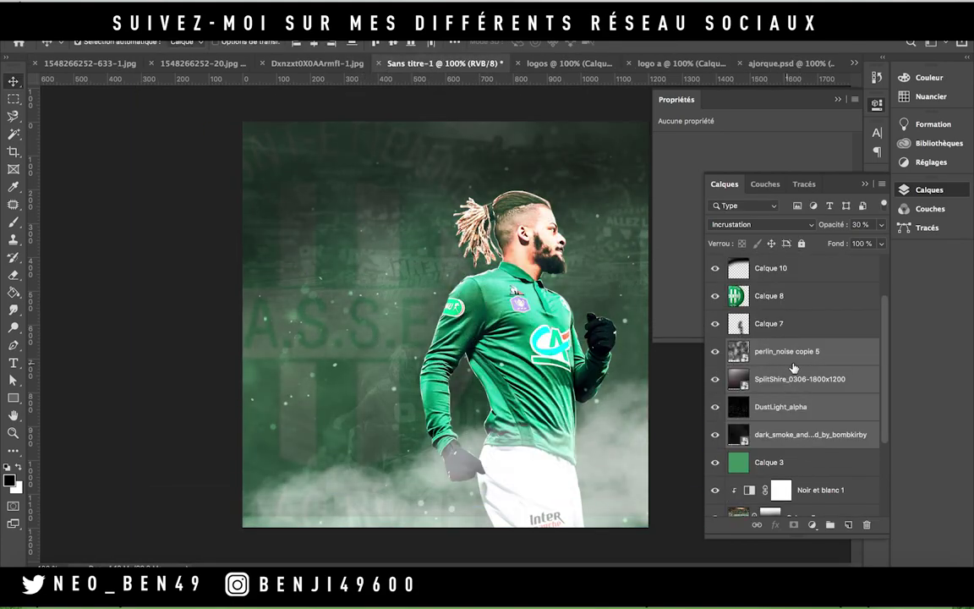
- Resize and reposition the dark smoke layer along the poster's bottom
left_click(810, 434)
key("ctrl+t")
left_click_drag(397, 326, 378, 306)
key("Return")
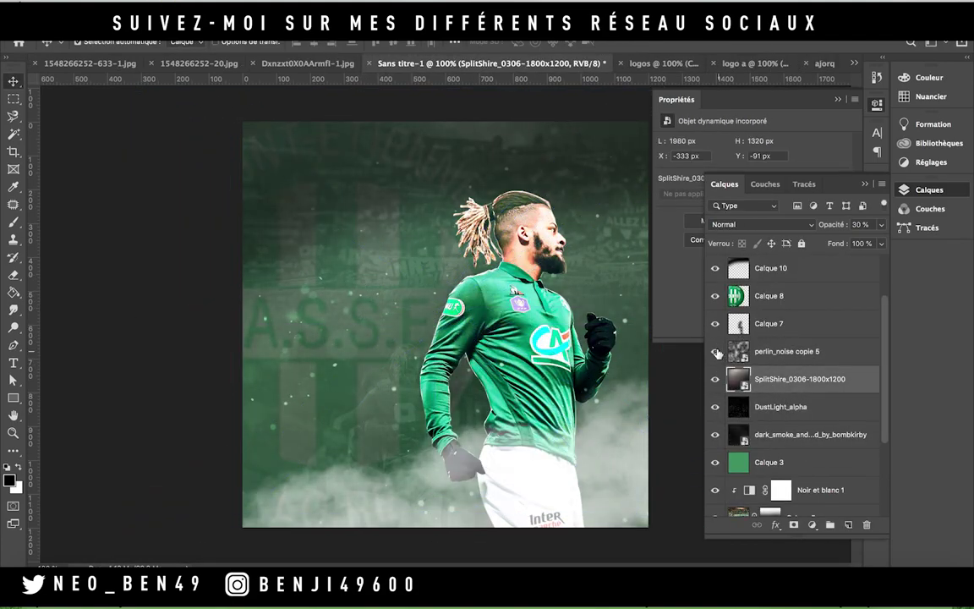
- Set the players image Calque 6 to 70% opacity and shift it to the left side
scroll(795, 422, "down", 1)
left_click(800, 493)
scroll(760, 457, "down", 3)
left_click(770, 447)
key("7")
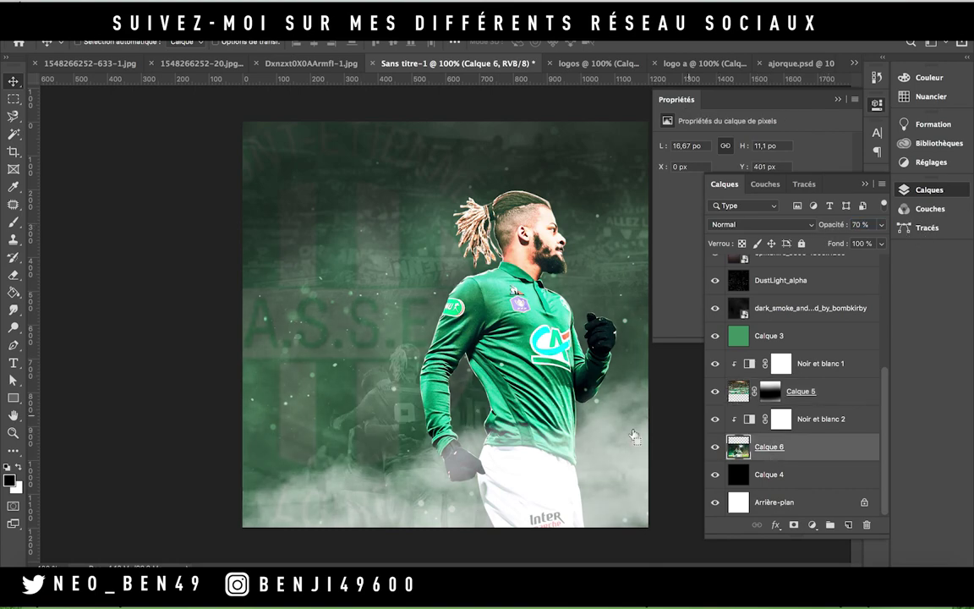
key("ctrl+t")
left_click_drag(355, 372, 338, 397)
key("Return")
- Add a layer mask to Calque 6 and brush it to fade the image
left_click(793, 524)
key("b")
left_click_drag(423, 473, 243, 518)
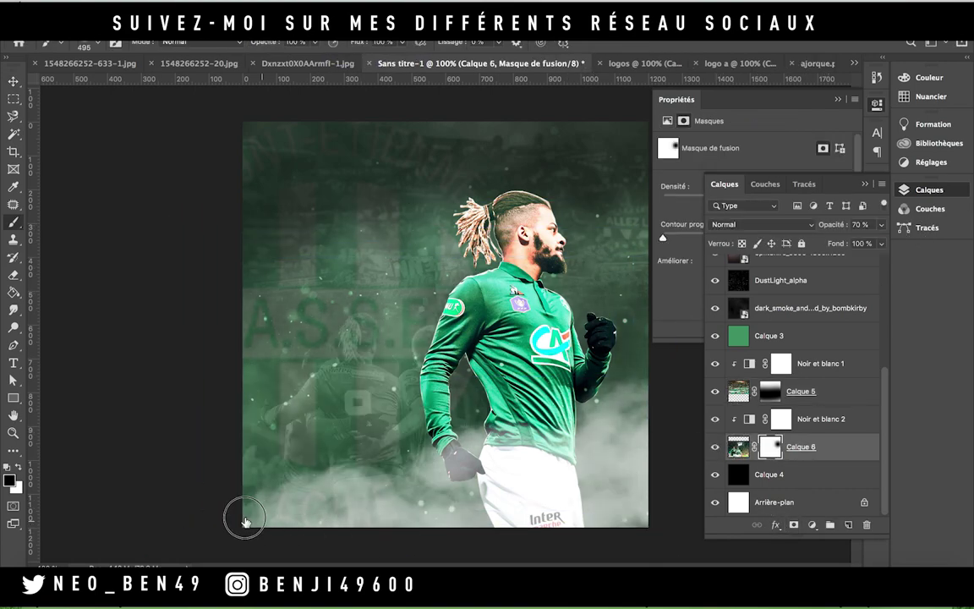
- Draw a wide rectangle band across the poster's middle above Calque 10
scroll(819, 338, "up", 5)
left_click(818, 339)
key("u")
left_click_drag(228, 283, 667, 380)
- Fill the band white and tilt it into a diagonal stripe
left_click(85, 42)
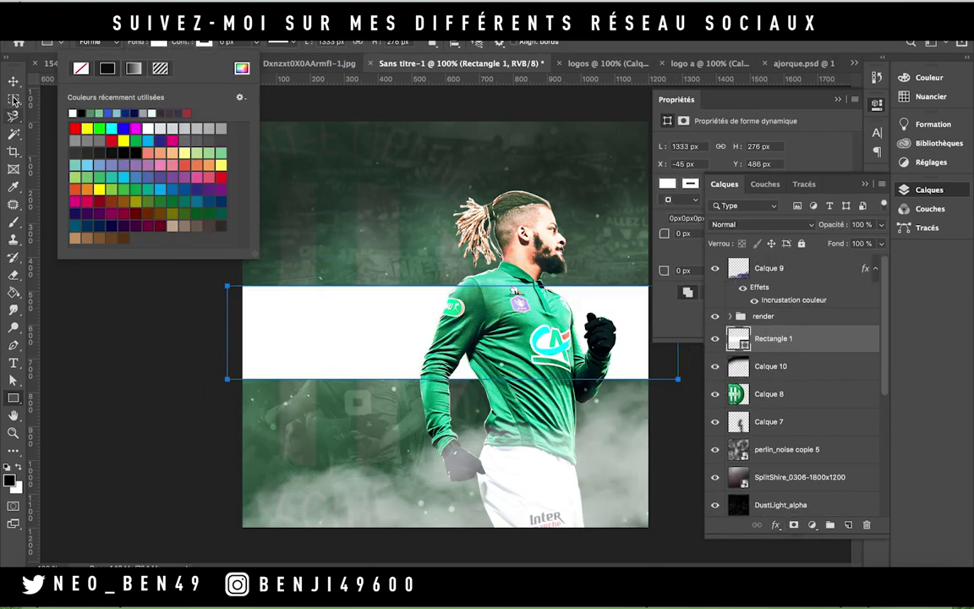
key("ctrl+t")
left_click_drag(221, 332, 363, 118)
left_click(686, 43)
- Duplicate the white stripe, offset the copy beside it, and fill the copy green
key("ctrl+j")
left_click_drag(406, 254, 372, 254)
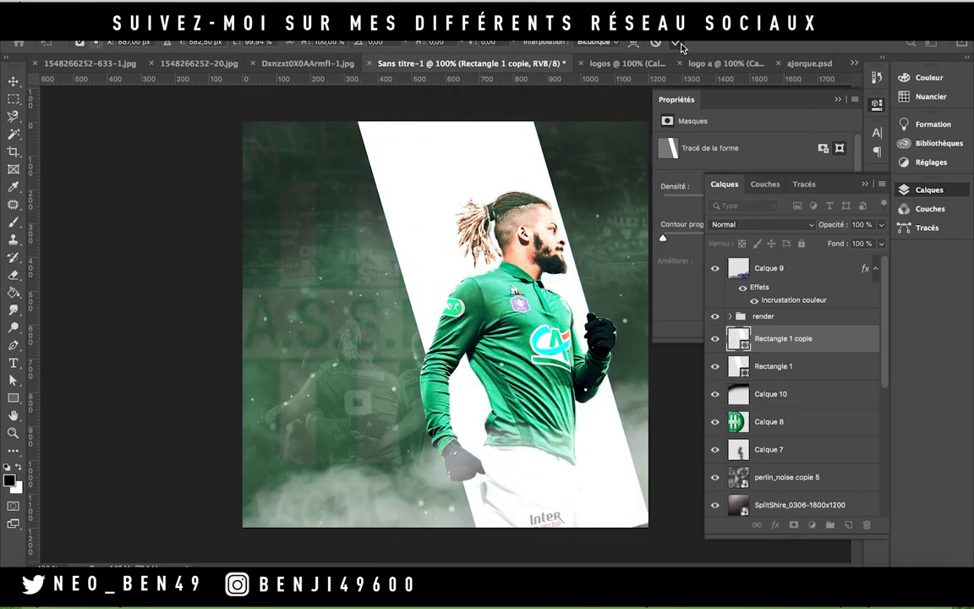
left_click(773, 365, "shift")
key("ctrl+t")
mouse_move(439, 95)
left_mouse_down()
mouse_move(439, 166)
mouse_move(464, 105)
left_mouse_up()
key("Return")
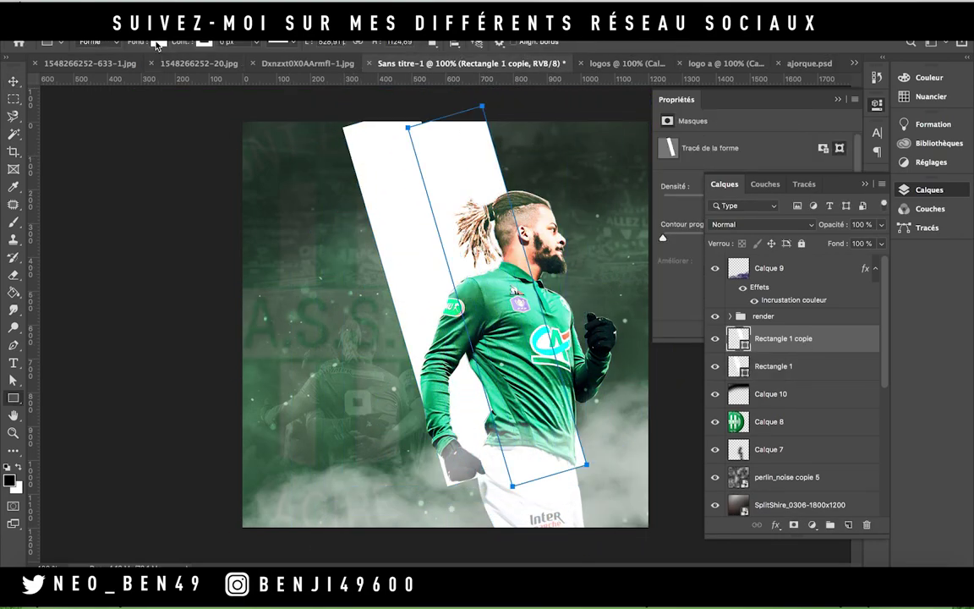
left_click(84, 42)
left_click(143, 127)
- Stretch both stripes down to the canvas bottom and narrow them into place
key("ctrl+t")
left_click_drag(501, 495, 502, 533)
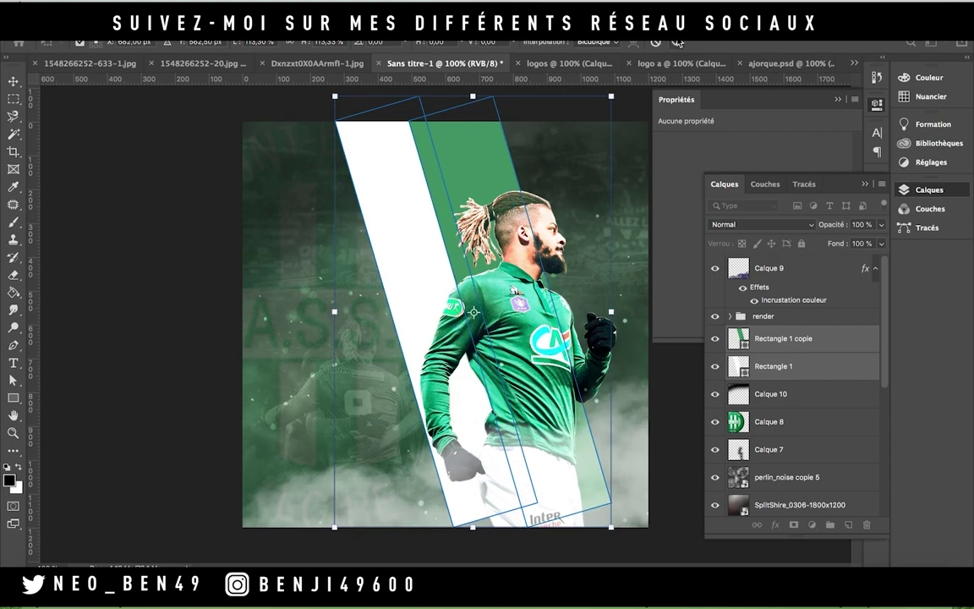
key("Return")
left_click(738, 366)
left_click(782, 339, "shift")
key("ctrl+t")
left_click_drag(560, 418, 386, 300)
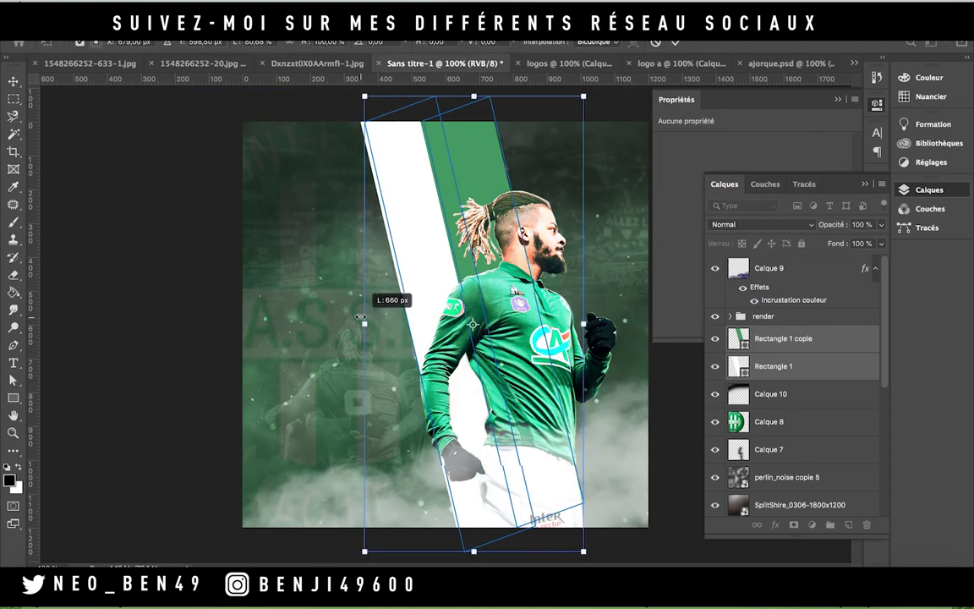
key("Return")
- Move Calque 7 and Calque 10 above the stripes and add empty Calque 11
left_click_drag(807, 368, 807, 406)
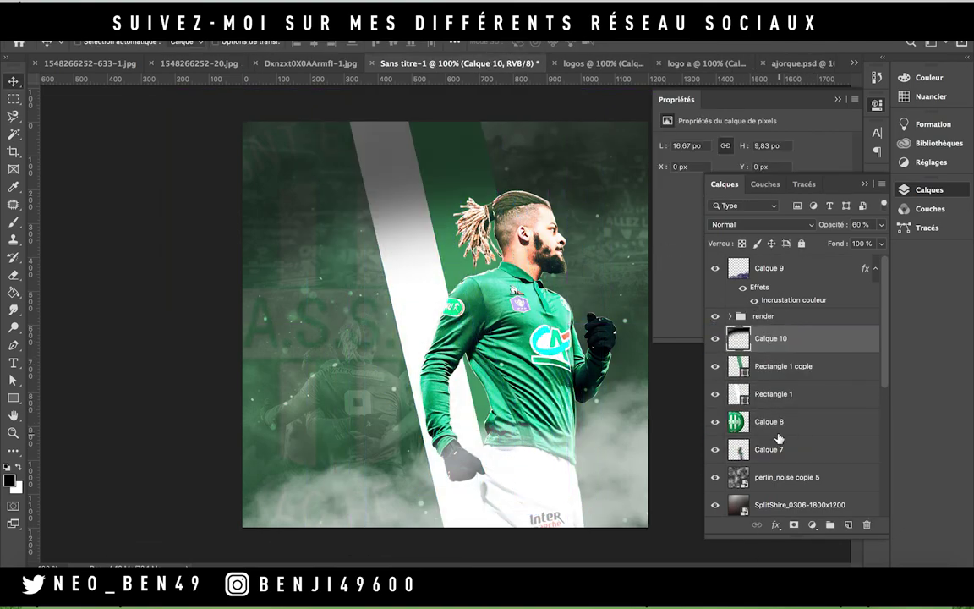
left_click_drag(769, 448, 769, 338)
left_click(848, 524)
- Paint soft light over the player on a new layer clipped inside the render group
key("i")
key("b")
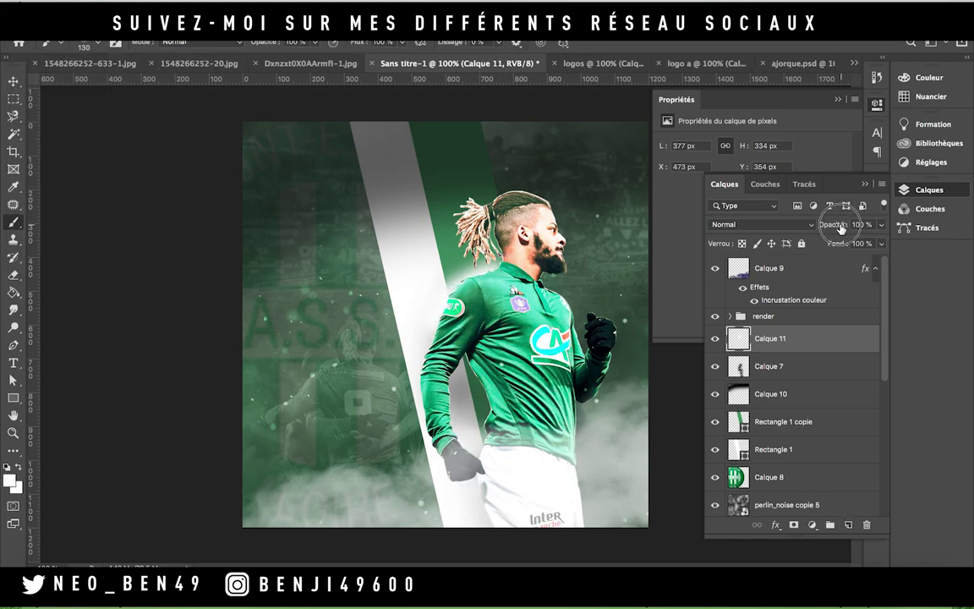
left_click(730, 316)
key("ctrl+shift+alt+n")
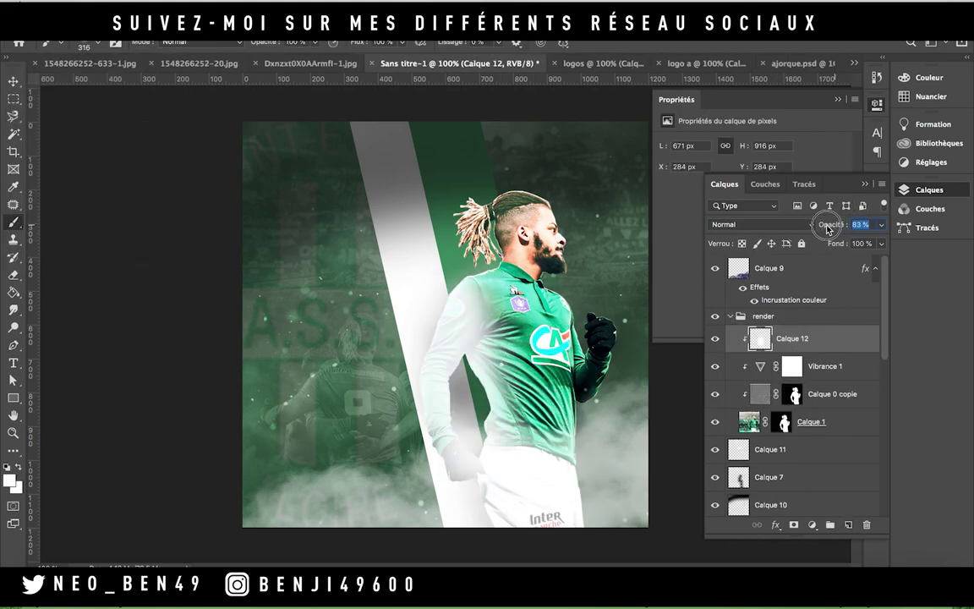
key("ctrl+shift+alt+n")
left_click_drag(524, 254, 592, 406)
- Set the shading to 40% opacity and bring the logos and match details from ajorque.psd
left_click(861, 224)
type("40")
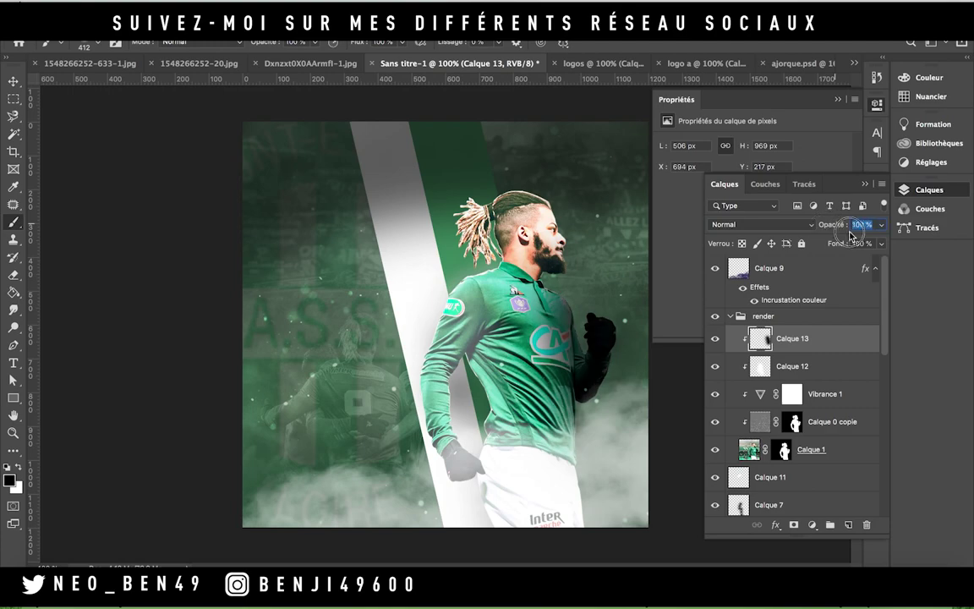
key("Return")
left_click(773, 67)
mouse_move(771, 323)
left_mouse_down()
mouse_move(418, 70)
mouse_move(355, 339)
left_mouse_up()
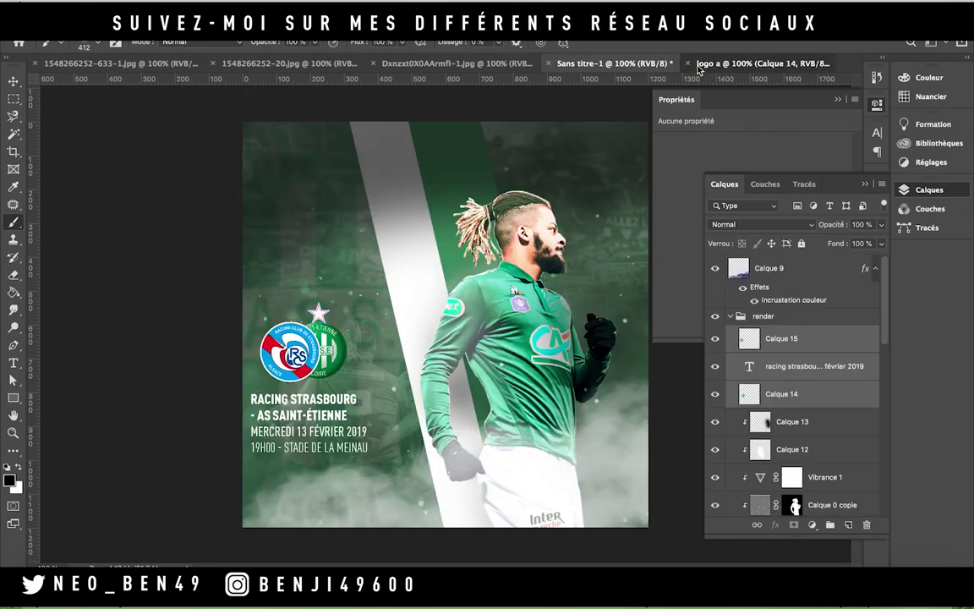
- Open the BAMBA4.psd and BAMBA2.psd files
key("ctrl+o")
double_click(370, 133)
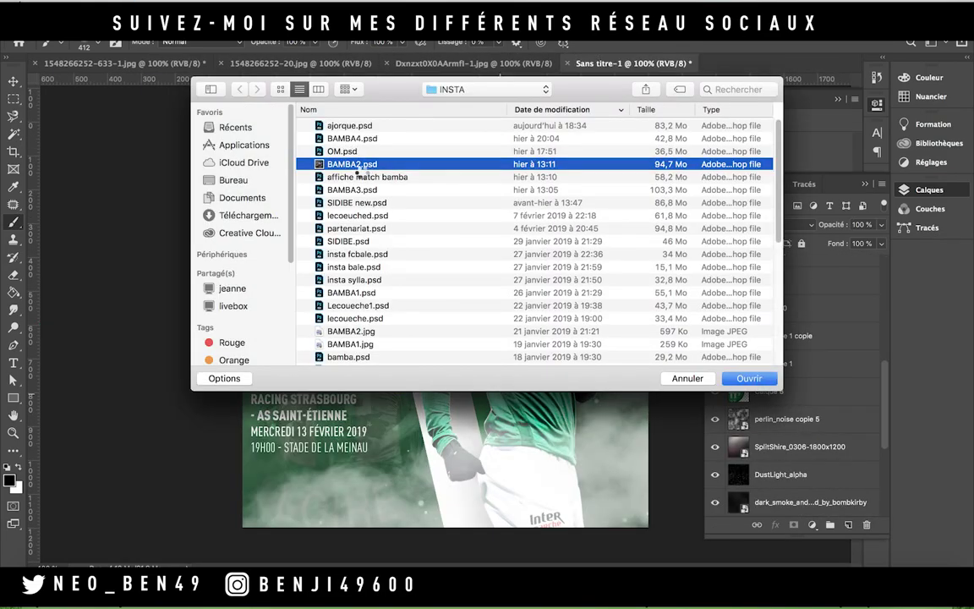
double_click(347, 163)
- Place the Ligue 1 logo top right with Soft Light at 20% and a layer mask
mouse_move(809, 322)
left_mouse_down()
mouse_move(590, 294)
mouse_move(591, 211)
left_mouse_up()
left_click_drag(809, 296, 786, 406)
left_click(798, 447)
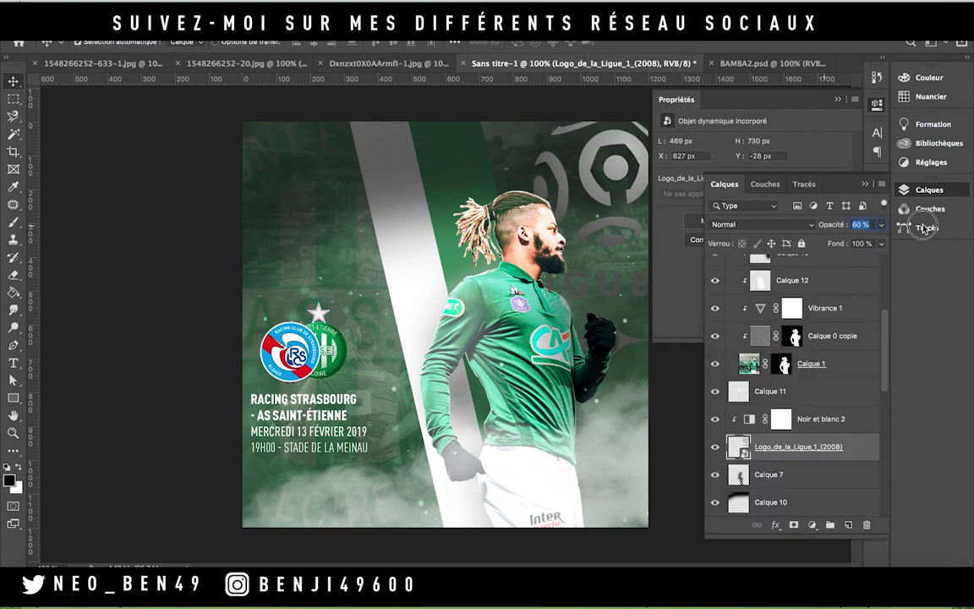
key("shift+alt+f")
key("2")
left_click(793, 525)
key("b")
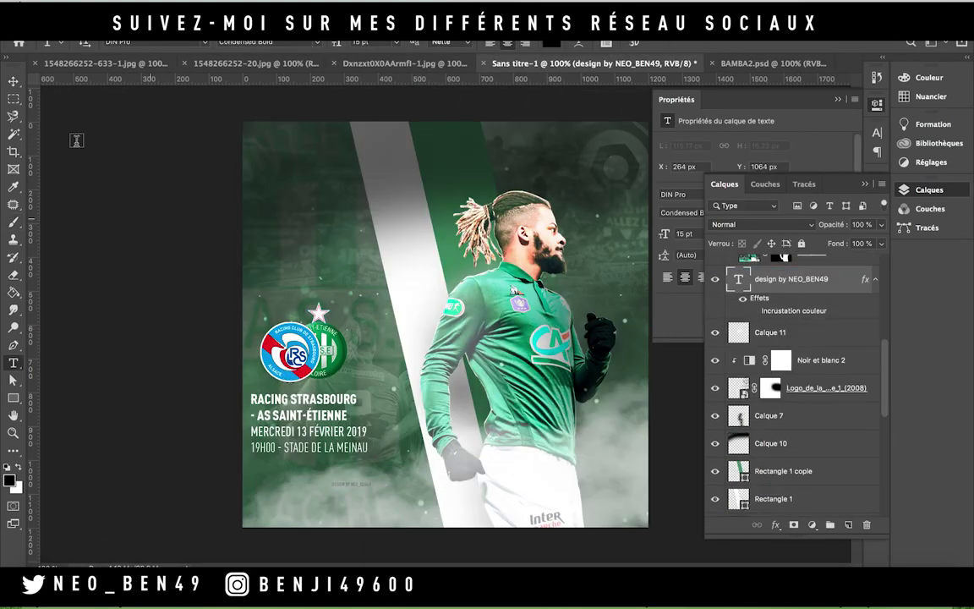
- Move the designer credit to the top-left corner and GAMEDAY to the top-right
key("v")
left_click_drag(350, 484, 275, 135)
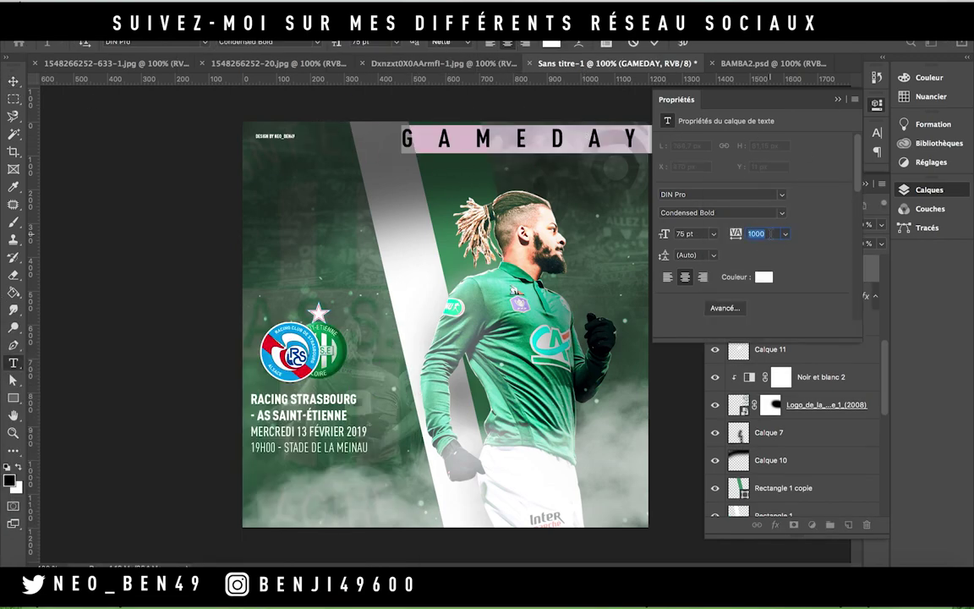
left_click_drag(535, 164, 625, 139)
- Mask the render group and paint out the player's shorts with an 80 px brush
left_click(839, 102)
left_click(795, 525)
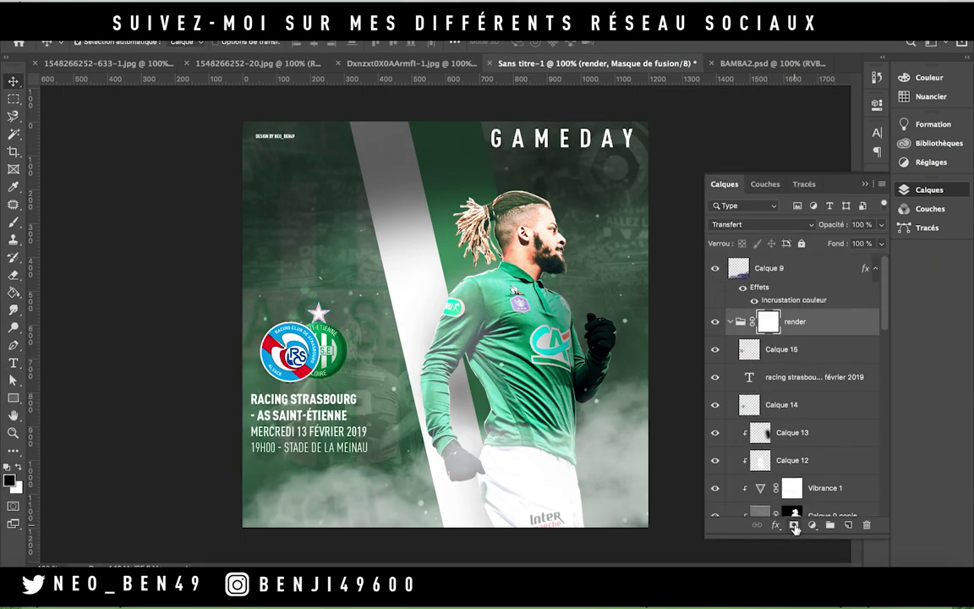
left_click(94, 53)
type("80")
key("Return")
left_click_drag(541, 511, 449, 512)
- Select the GAMEDAY layer to make the title smaller
scroll(733, 432, "down", 2)
left_click(771, 501)
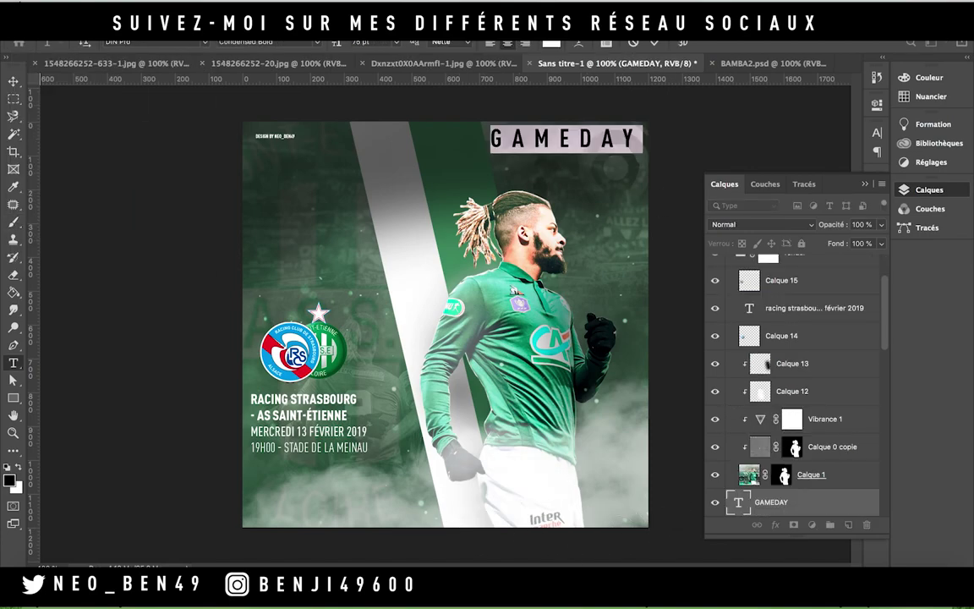
key("v")
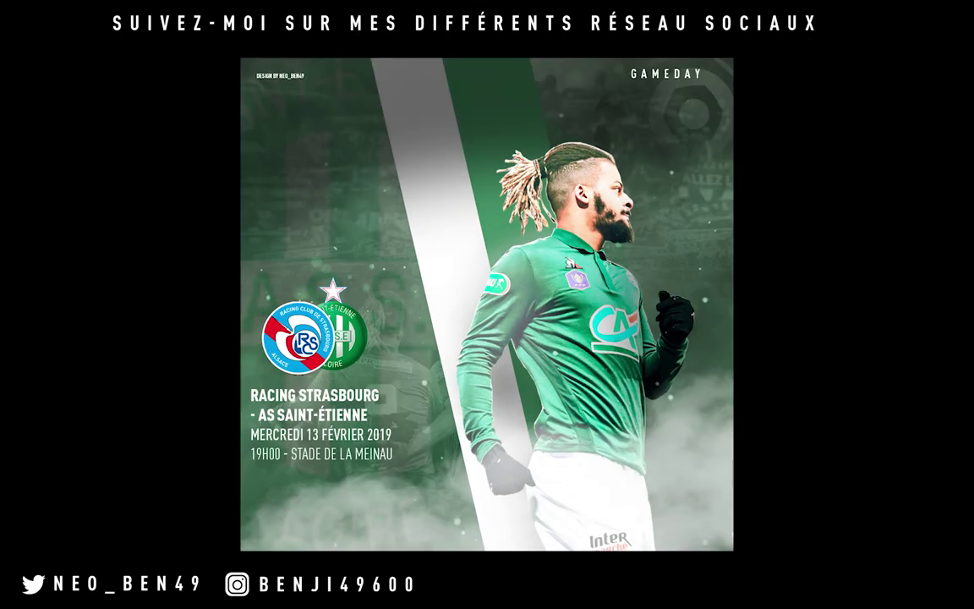